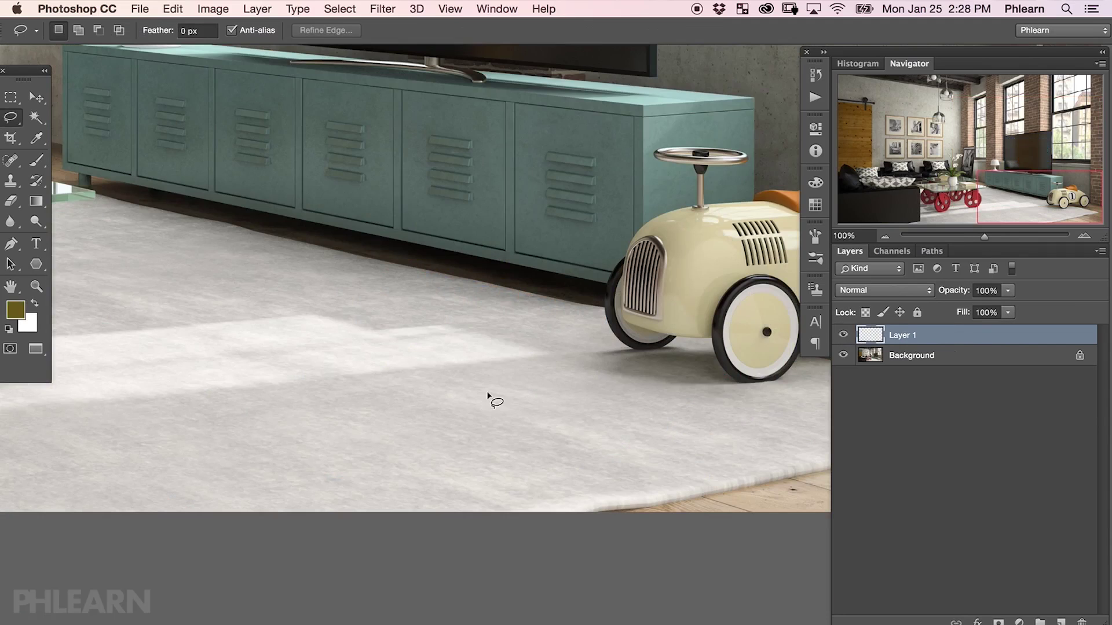
Outline an irregular patch of the rug in front of the toy car with the Lasso tool.
mouse_move(495, 386)
left_mouse_down()
mouse_move(403, 420)
mouse_move(434, 462)
mouse_move(489, 461)
mouse_move(541, 447)
mouse_move(563, 412)
mouse_move(541, 390)
left_mouse_up()
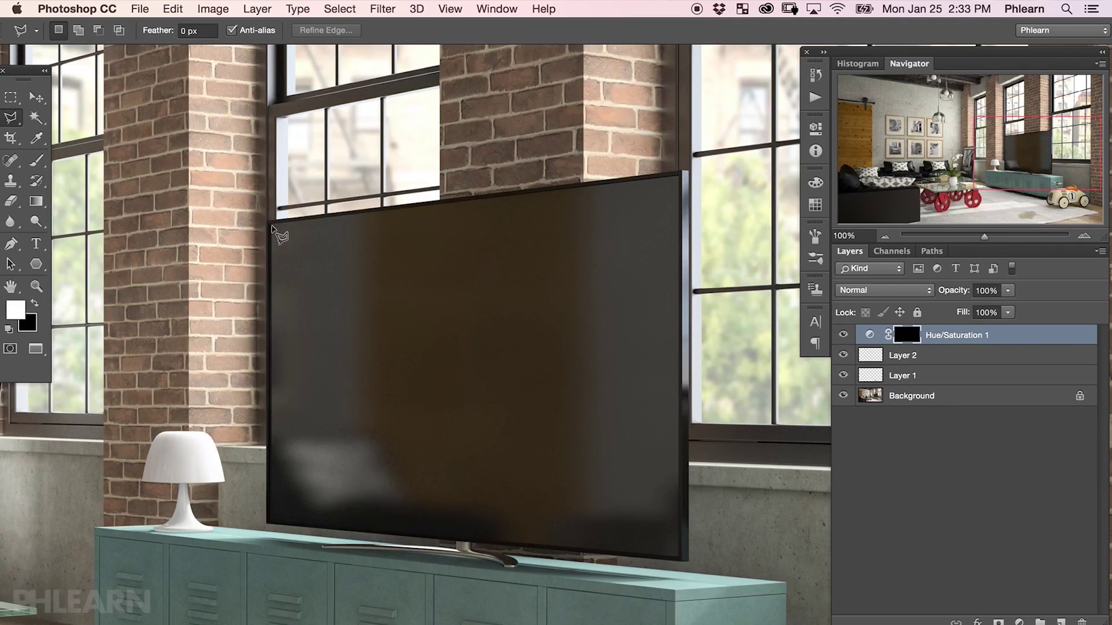
Trace the TV screen's straight edges with the Polygonal Lasso, placing points at its upper and lower-right corners.
left_click(271, 223)
left_click(680, 177)
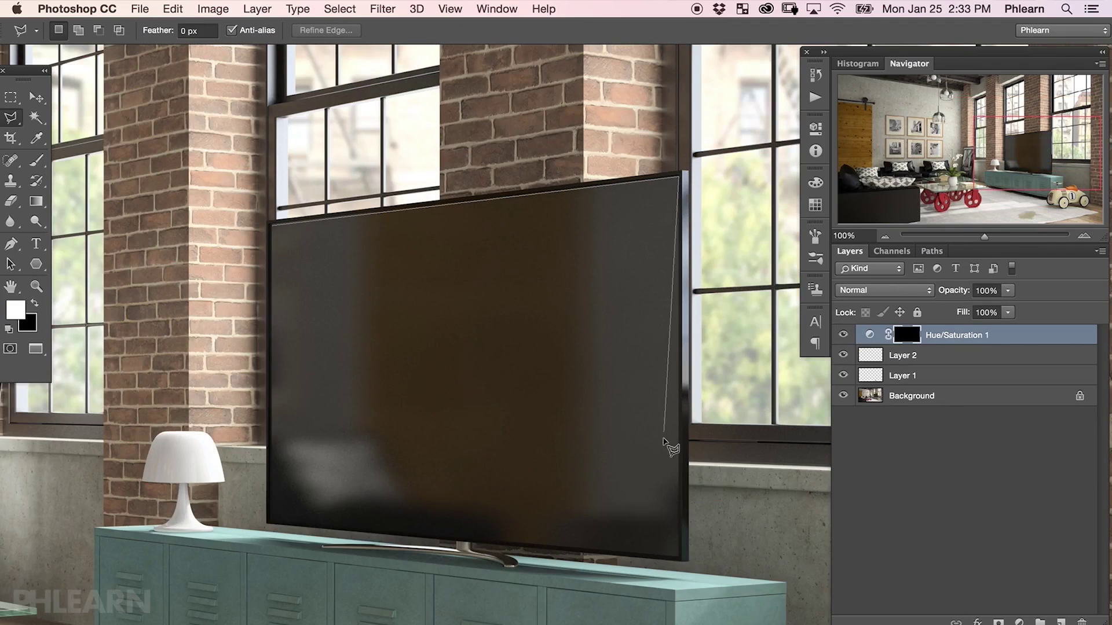
left_click(680, 558)
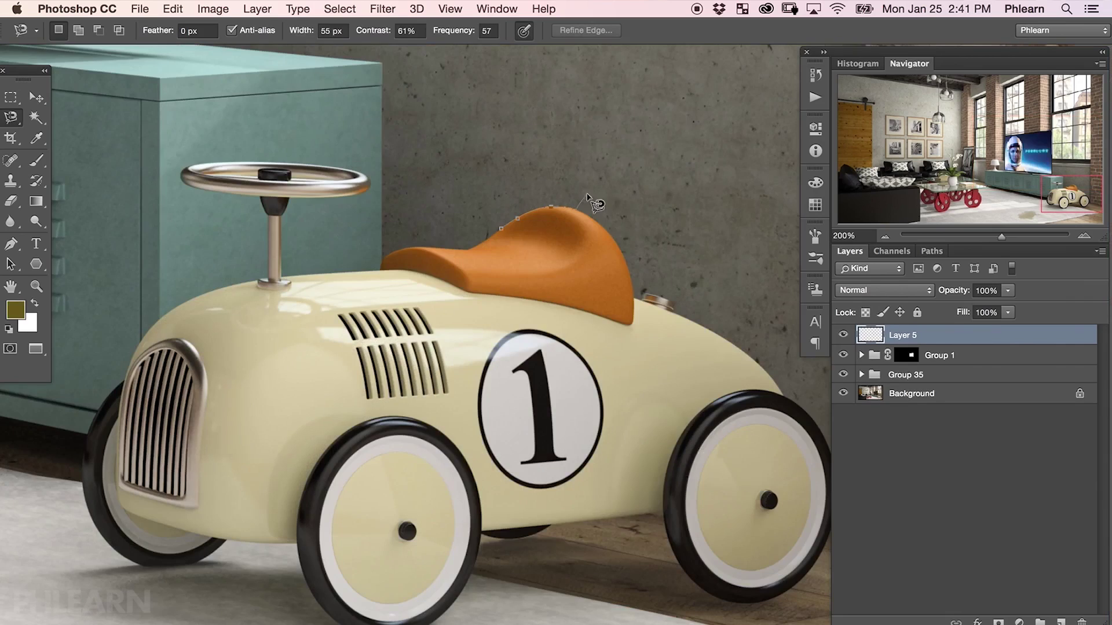
Trace the edge of the toy car's orange seat with the Magnetic Lasso.
mouse_move(596, 208)
left_mouse_down()
mouse_move(622, 233)
mouse_move(636, 316)
mouse_move(381, 265)
mouse_move(484, 249)
left_mouse_up()
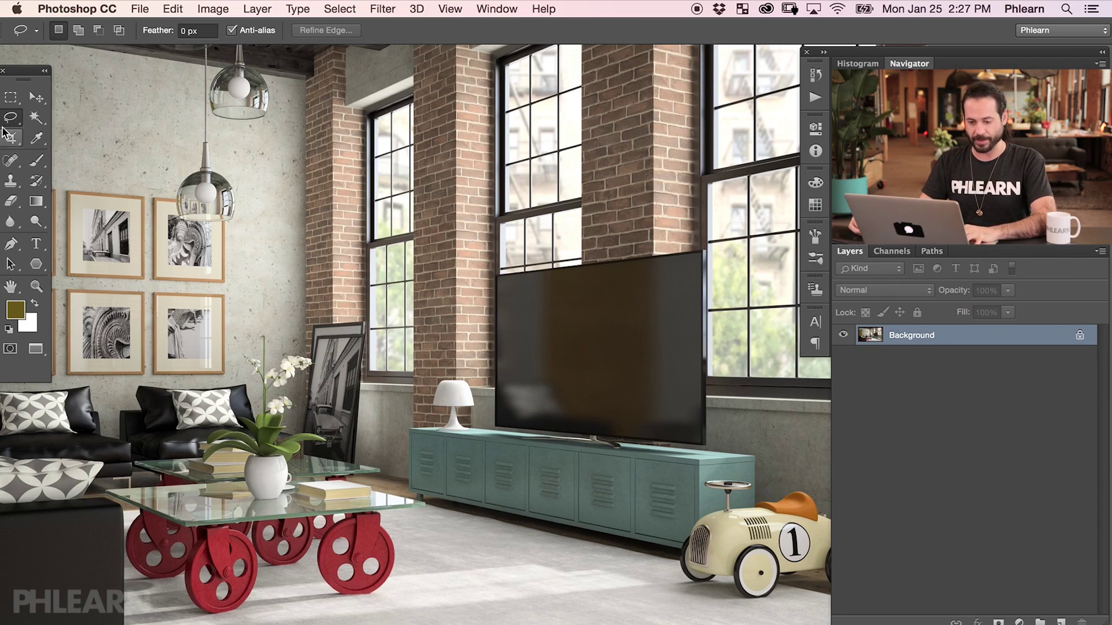
Select the glass table's front red wheel nearest the TV cabinet by tracing around it freehand with the Lasso.
key("super+plus")
scroll(484, 396, "down", 10)
scroll(484, 396, "left", 8)
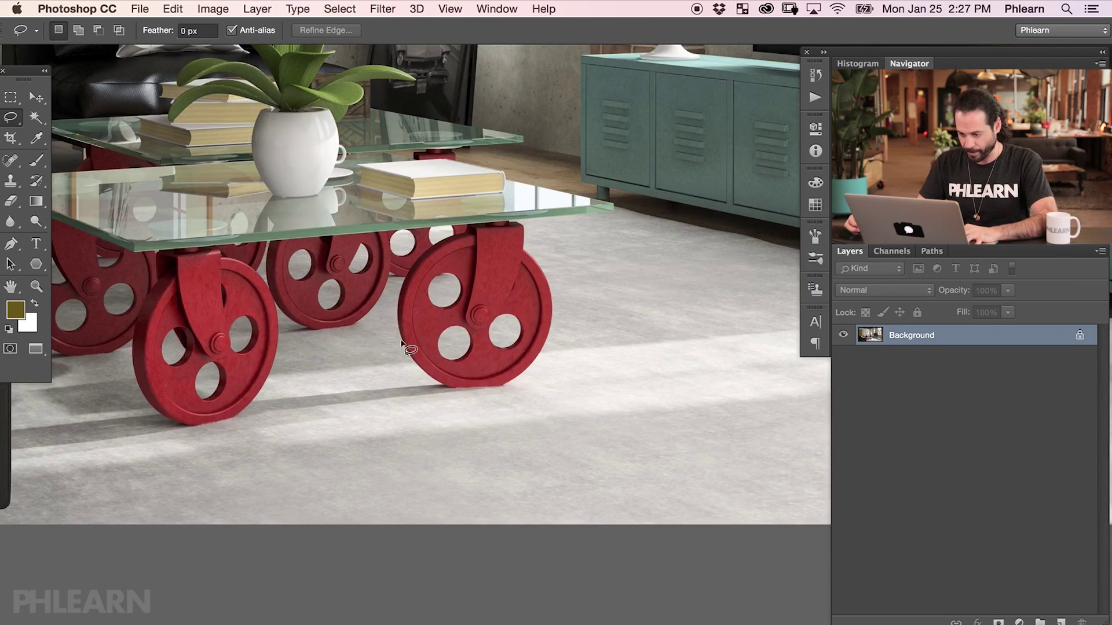
mouse_move(461, 238)
left_mouse_down()
mouse_move(421, 255)
mouse_move(402, 318)
mouse_move(421, 365)
mouse_move(497, 394)
mouse_move(531, 374)
mouse_move(553, 336)
mouse_move(551, 297)
mouse_move(505, 243)
mouse_move(454, 241)
left_mouse_up()
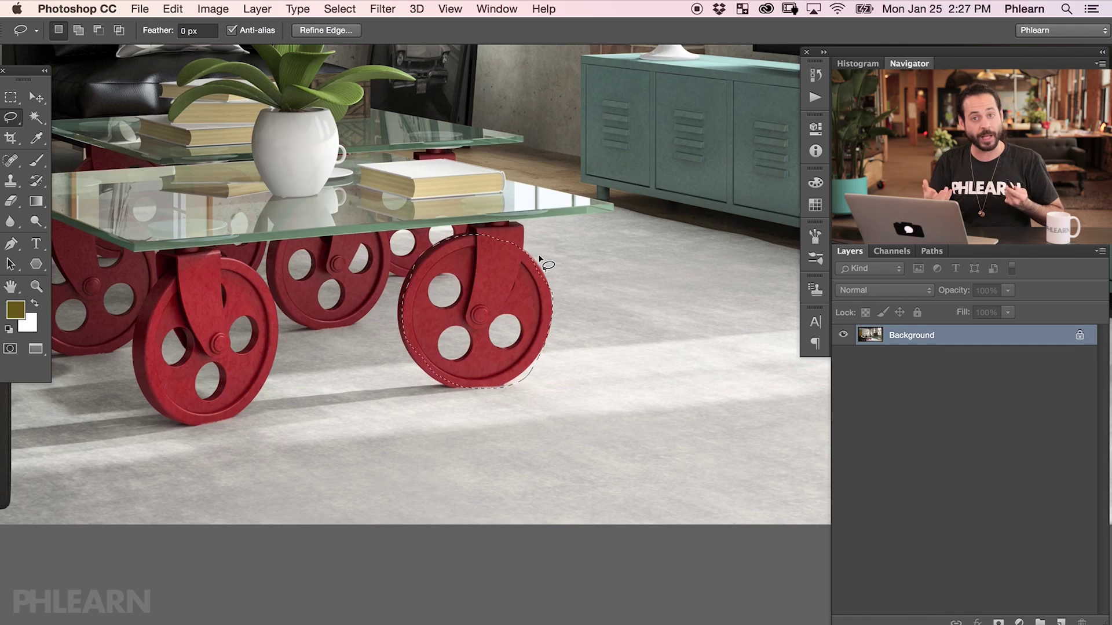
Try outlining the TV screen freehand with the Lasso and clear the selection.
scroll(398, 123, "right", 10)
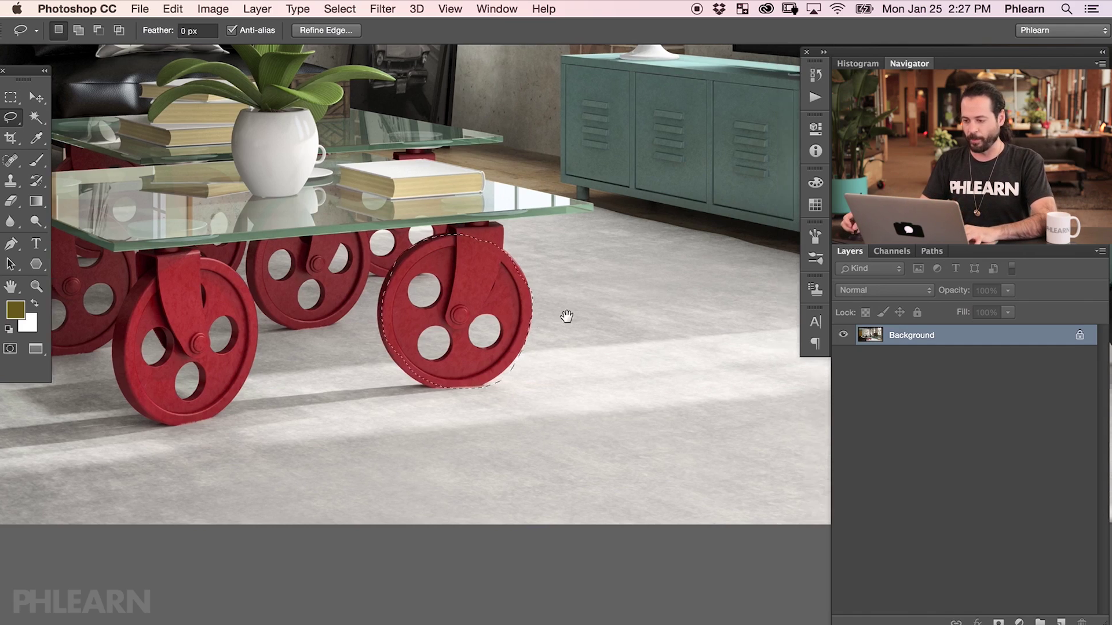
scroll(255, 506, "up", 6)
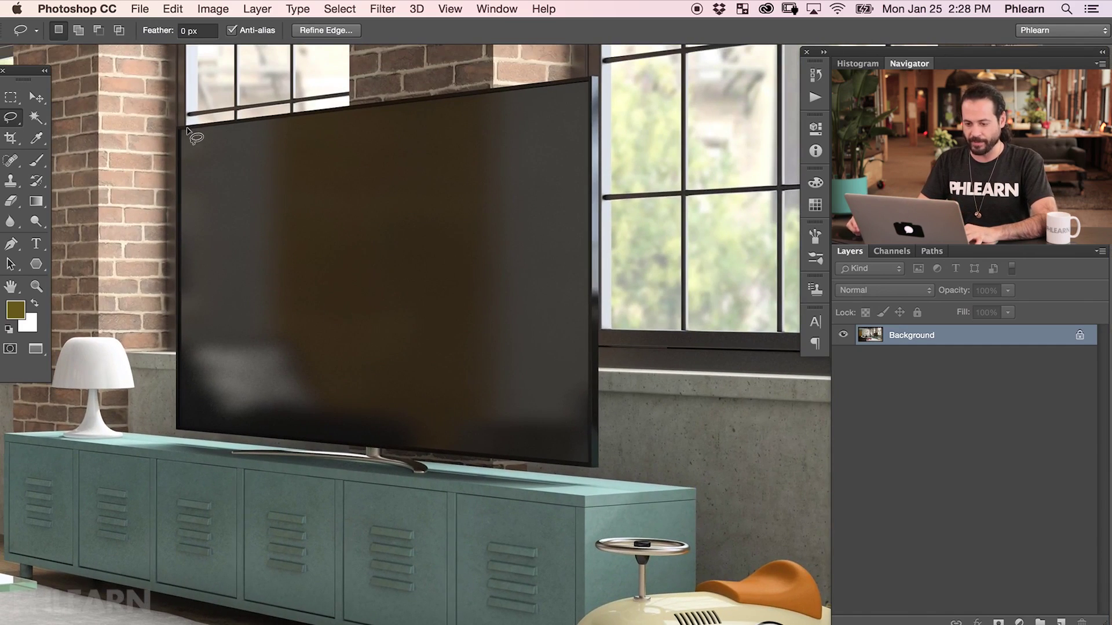
mouse_move(179, 131)
left_mouse_down()
mouse_move(584, 87)
mouse_move(592, 444)
mouse_move(534, 454)
mouse_move(206, 431)
mouse_move(191, 381)
mouse_move(194, 188)
mouse_move(183, 131)
left_mouse_up()
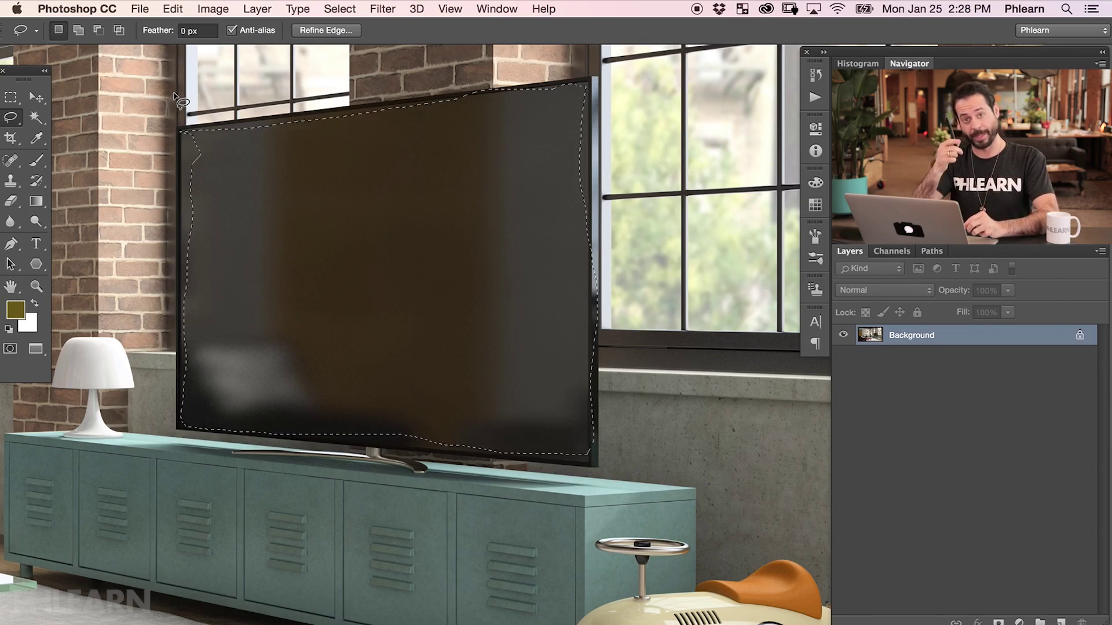
key("super+d")
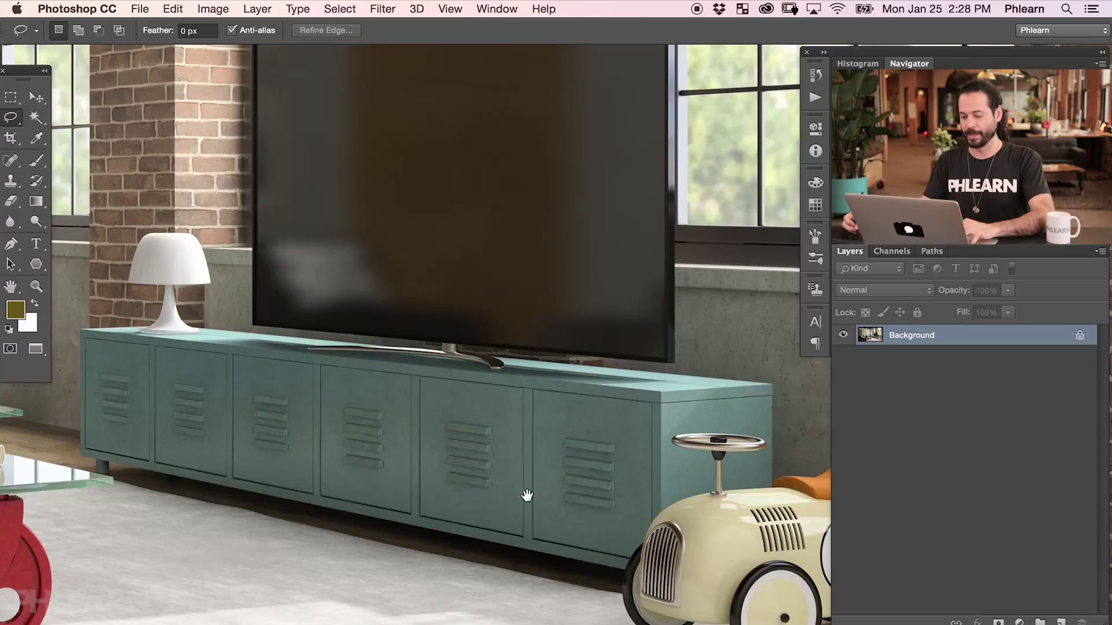
Add a new empty layer and draw an irregular, stain-shaped Lasso selection on the rug beside the toy car.
scroll(546, 398, "down", 5)
scroll(546, 399, "right", 2)
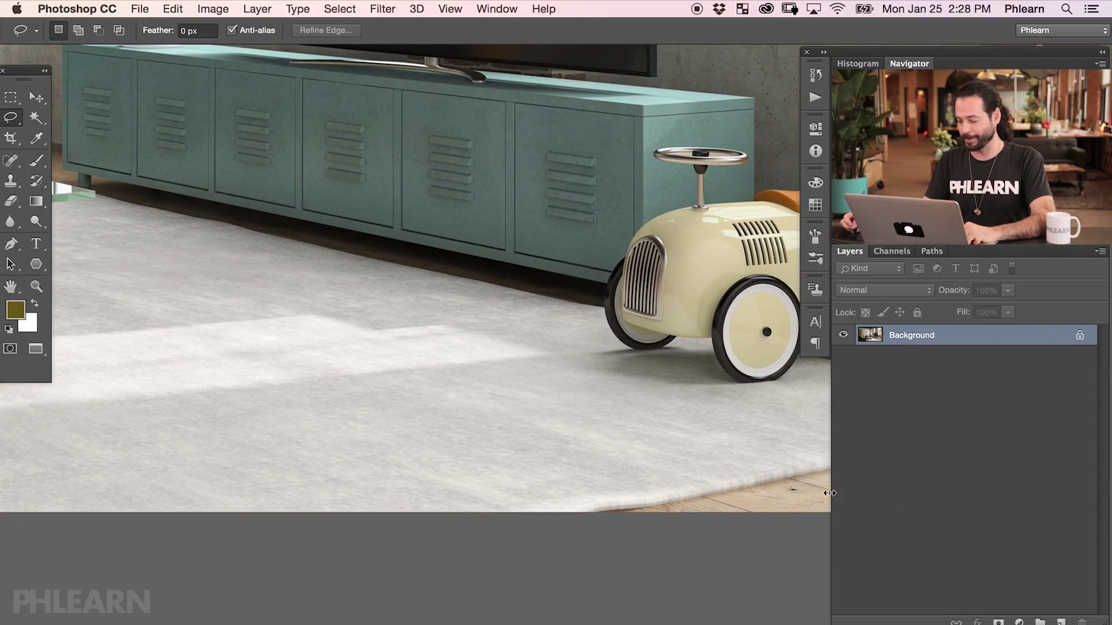
left_click(1061, 622)
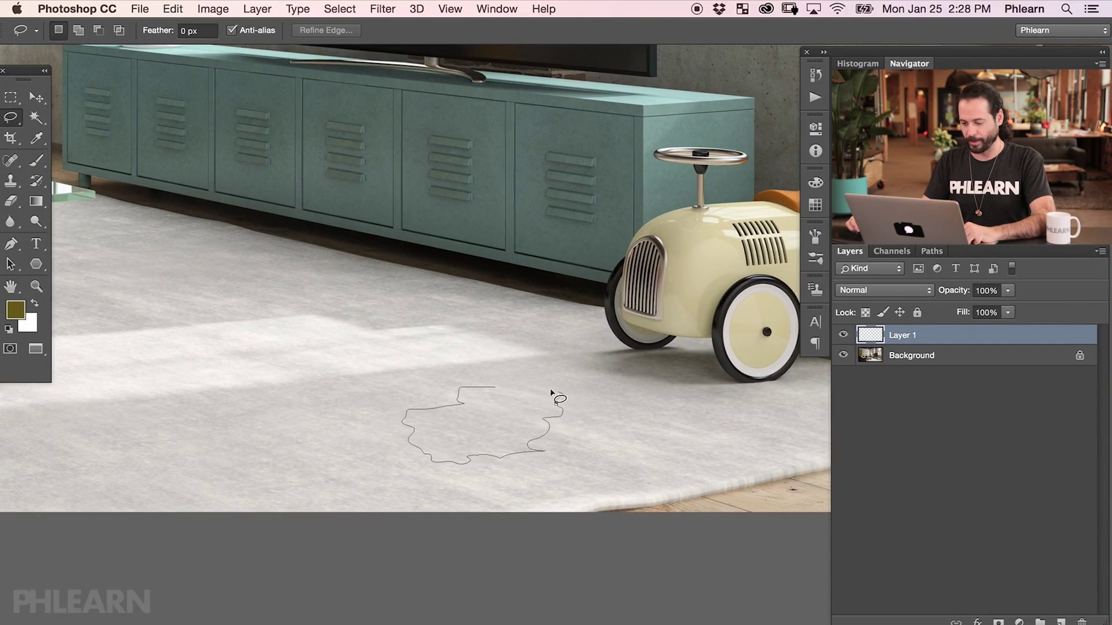
left_click_drag(502, 387, 539, 379)
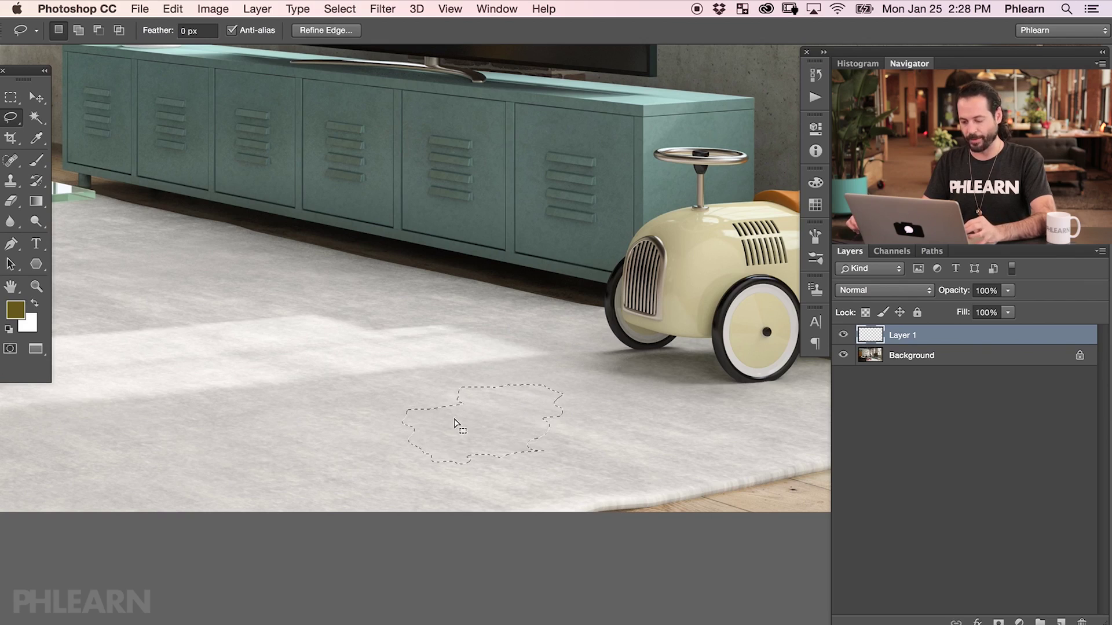
Refine the stain-shaped selection by adding thin offshoots and subtracting unwanted parts, including the long one extending away from the car.
key("shift")
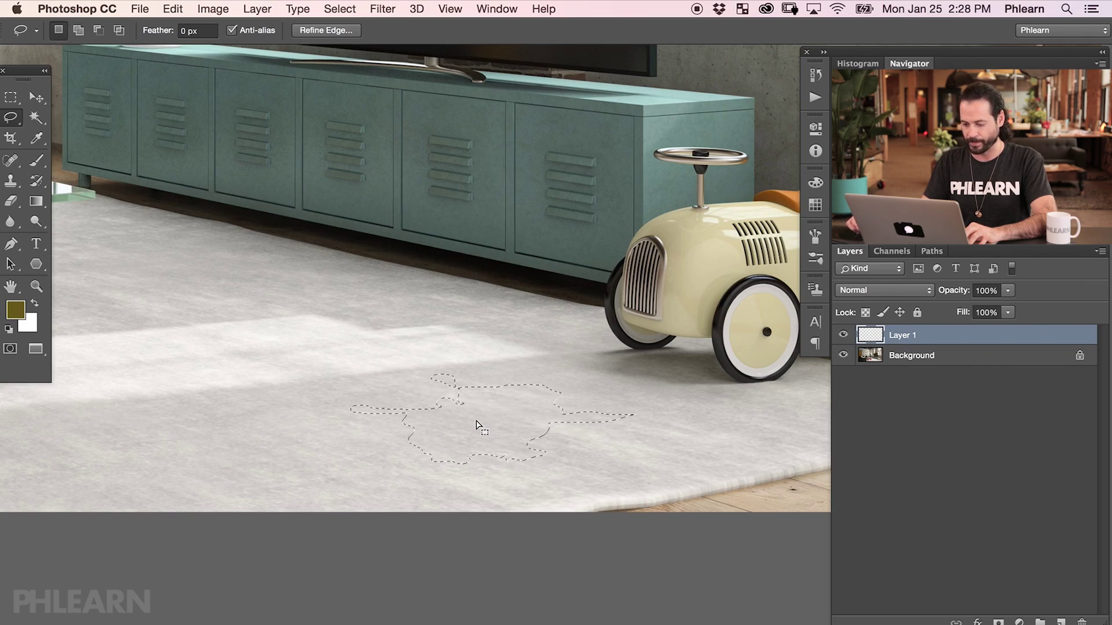
key("alt")
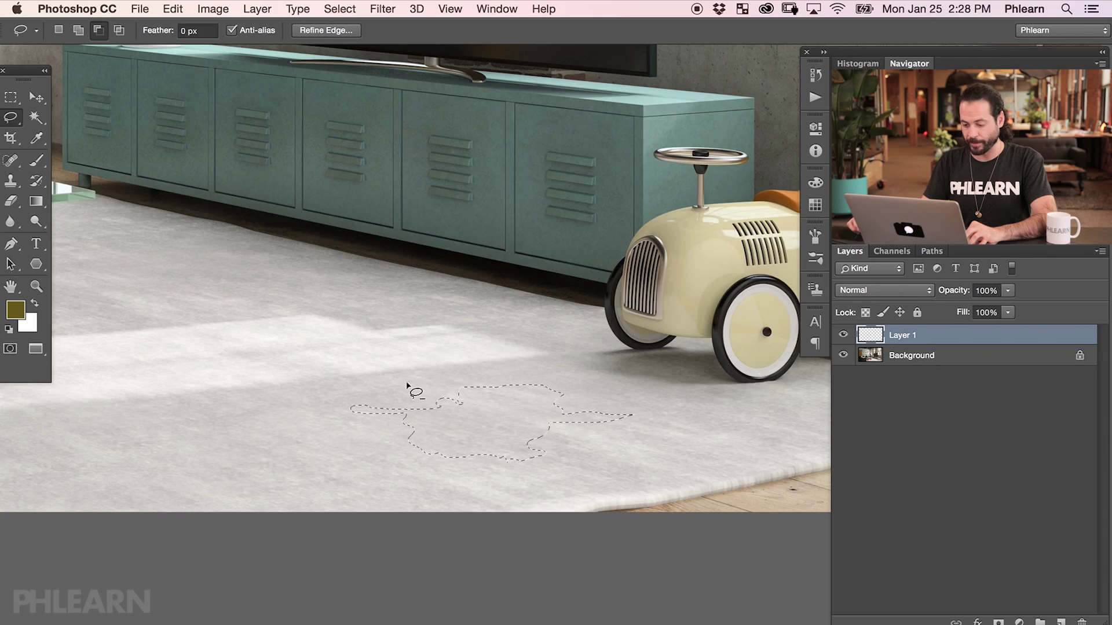
mouse_move(341, 431)
left_mouse_down()
mouse_move(305, 426)
mouse_move(309, 413)
left_mouse_up()
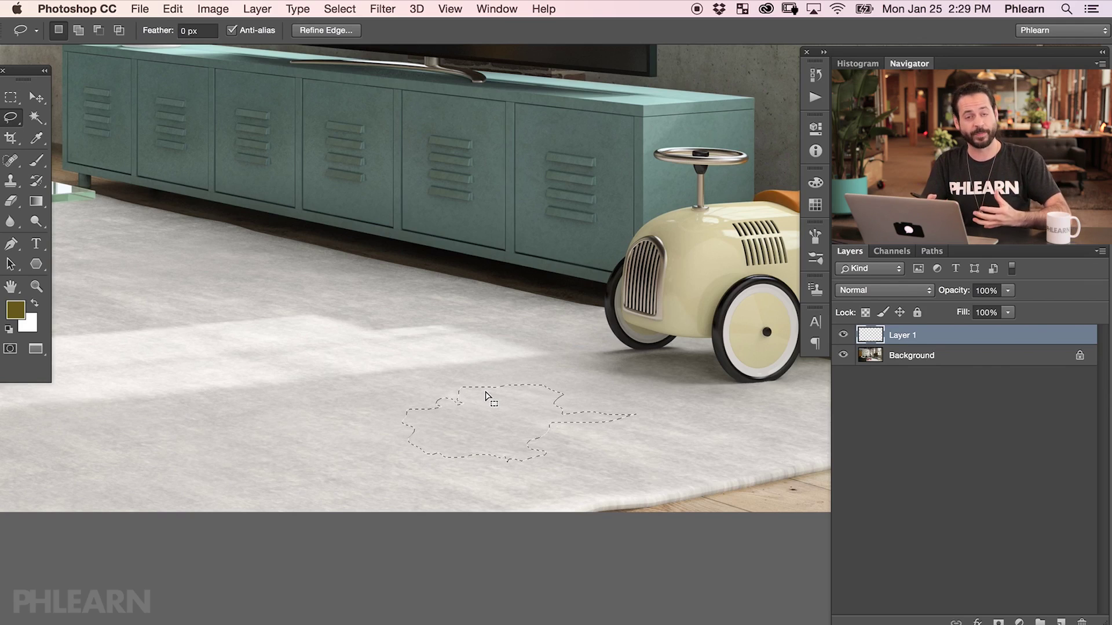
Paint inside the selection on the new layer with the olive-brown brush at 40% flow to form a stain, and deselect.
key("b")
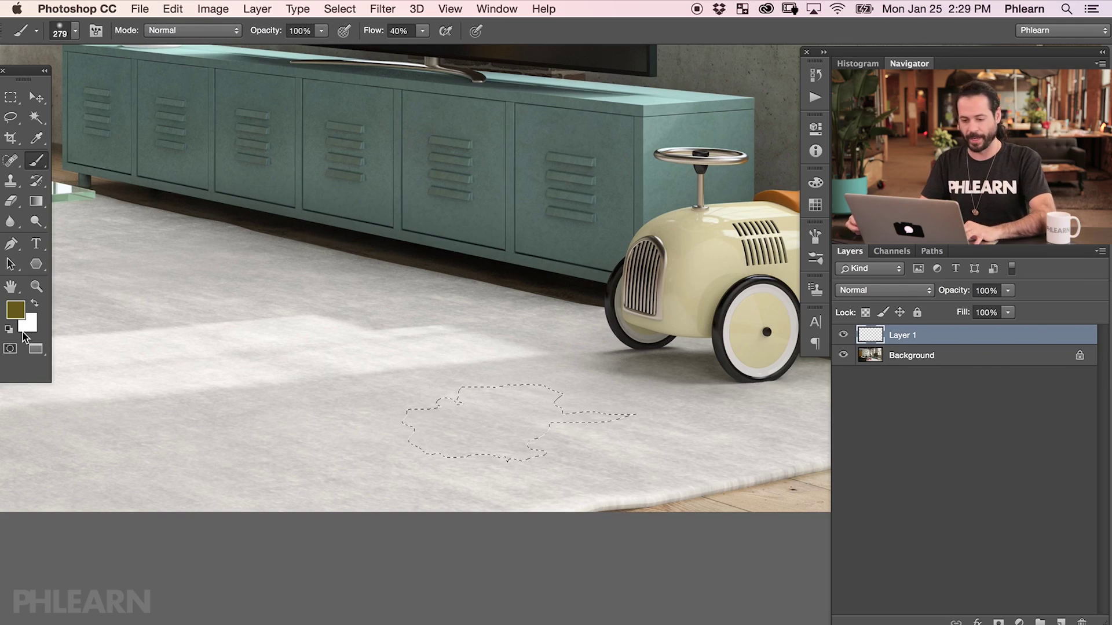
mouse_move(449, 415)
left_mouse_down()
mouse_move(362, 398)
mouse_move(526, 376)
left_mouse_up()
left_click_drag(490, 421, 594, 407)
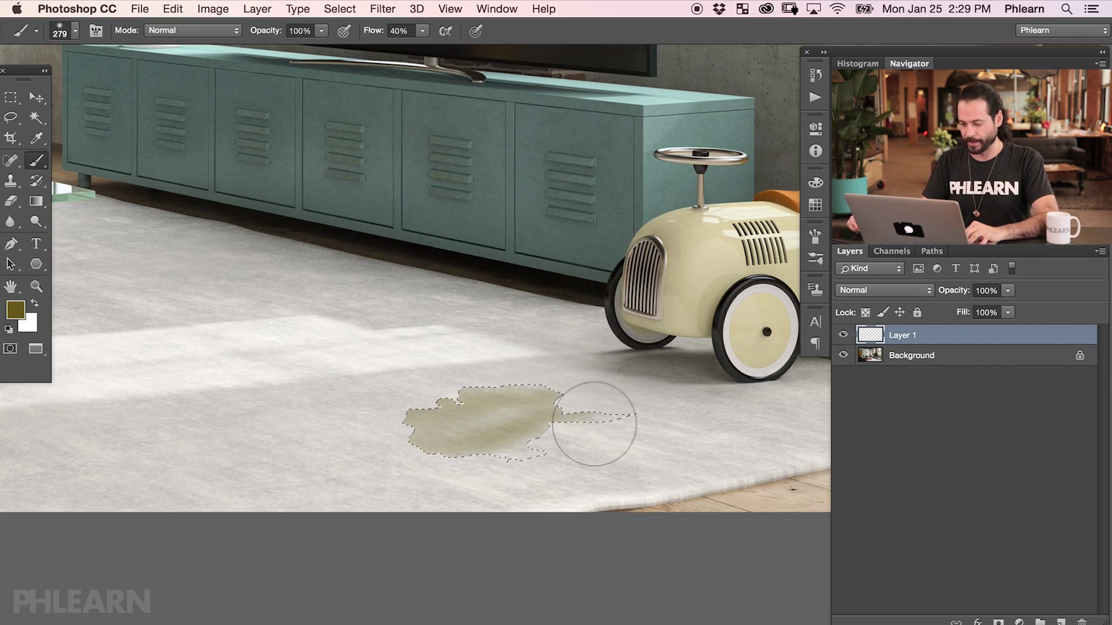
mouse_move(462, 457)
left_mouse_down()
mouse_move(494, 467)
mouse_move(580, 435)
mouse_move(566, 410)
left_mouse_up()
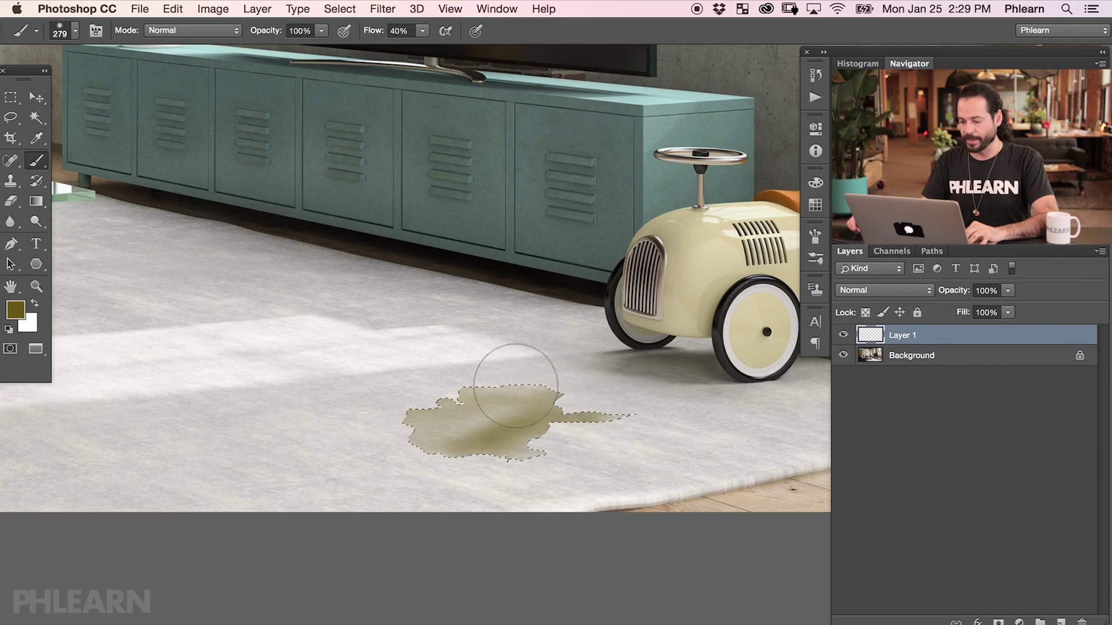
mouse_move(485, 437)
left_mouse_down()
mouse_move(455, 455)
mouse_move(569, 414)
mouse_move(522, 422)
mouse_move(496, 472)
mouse_move(452, 432)
mouse_move(509, 420)
mouse_move(484, 437)
mouse_move(536, 466)
mouse_move(501, 451)
mouse_move(550, 447)
mouse_move(571, 401)
mouse_move(492, 407)
mouse_move(477, 391)
mouse_move(490, 411)
mouse_move(591, 398)
mouse_move(542, 418)
mouse_move(533, 467)
left_mouse_up()
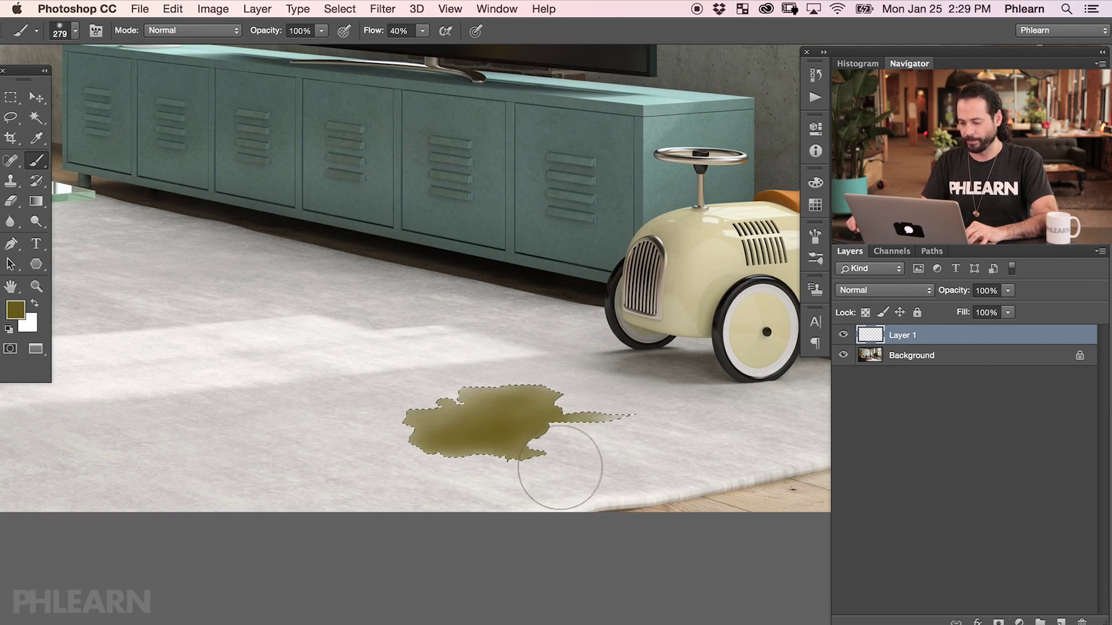
key("super+d")
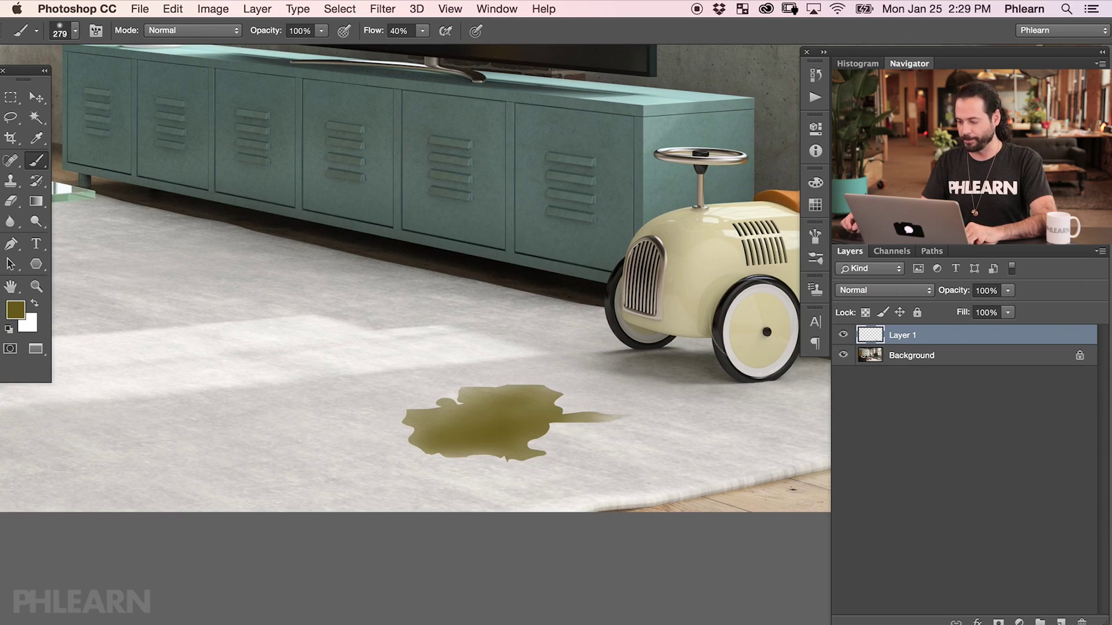
Apply a Gaussian Blur with a radius of 5.8 pixels to the stain layer.
left_click(383, 8)
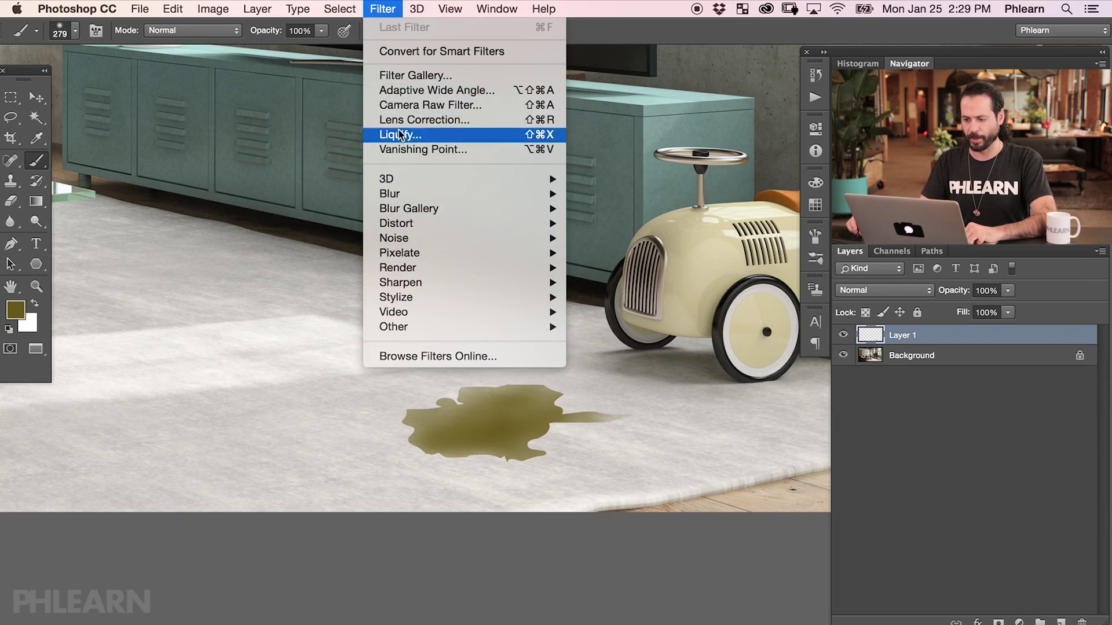
mouse_move(404, 197)
left_click(637, 252)
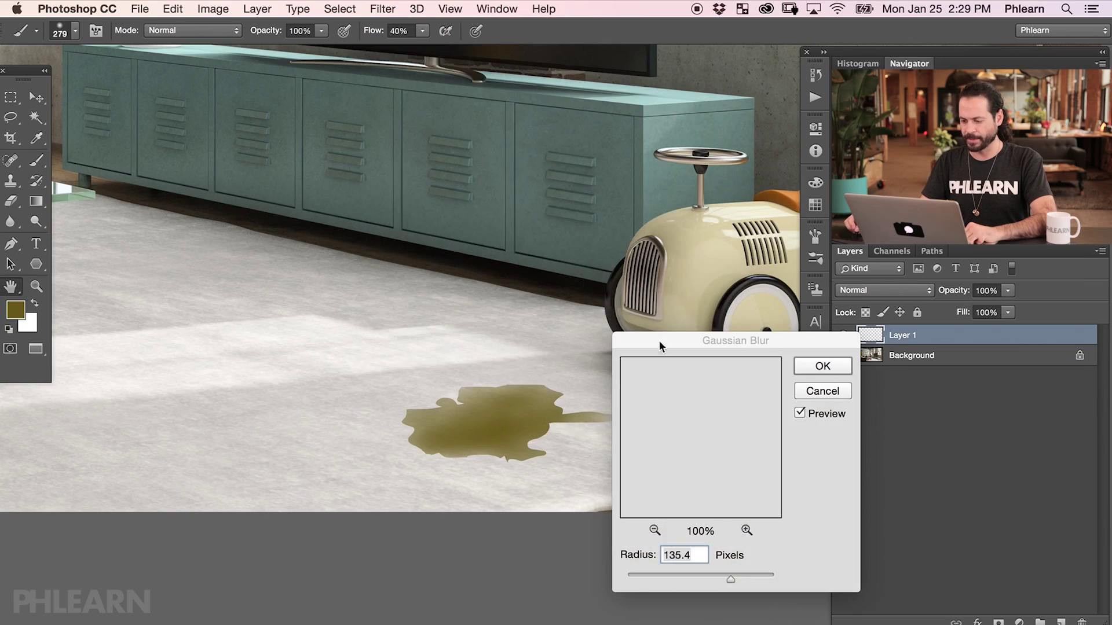
left_click(670, 576)
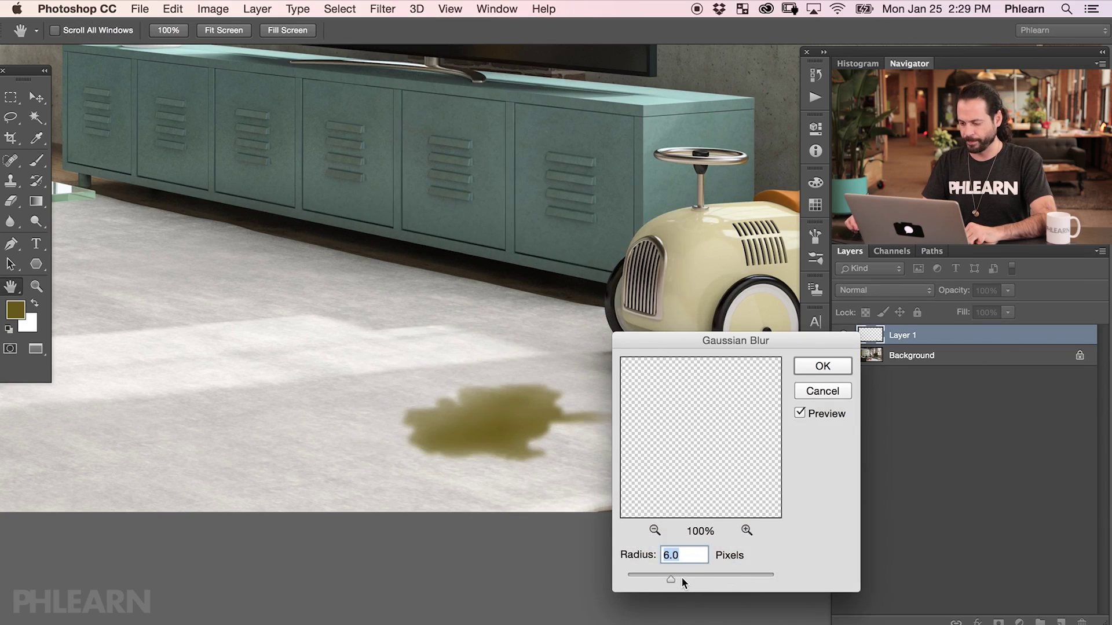
left_click_drag(676, 578, 652, 578)
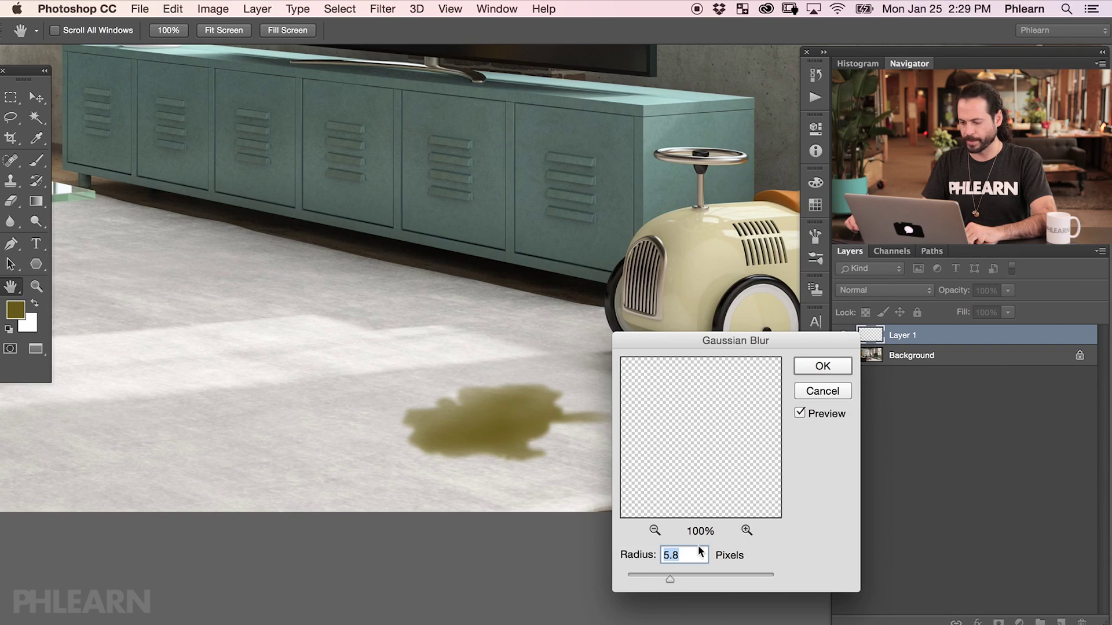
left_click(823, 366)
Lower the stain layer's opacity to 42% and check how the stain blends with the rug.
key("b")
left_click_drag(956, 293, 909, 292)
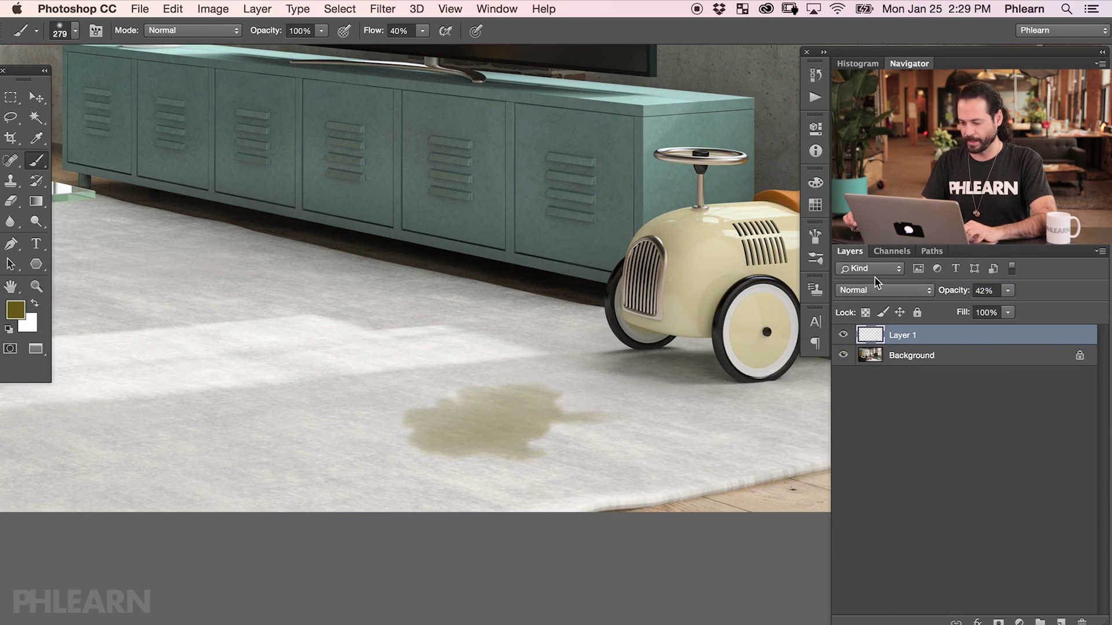
key("super+minus")
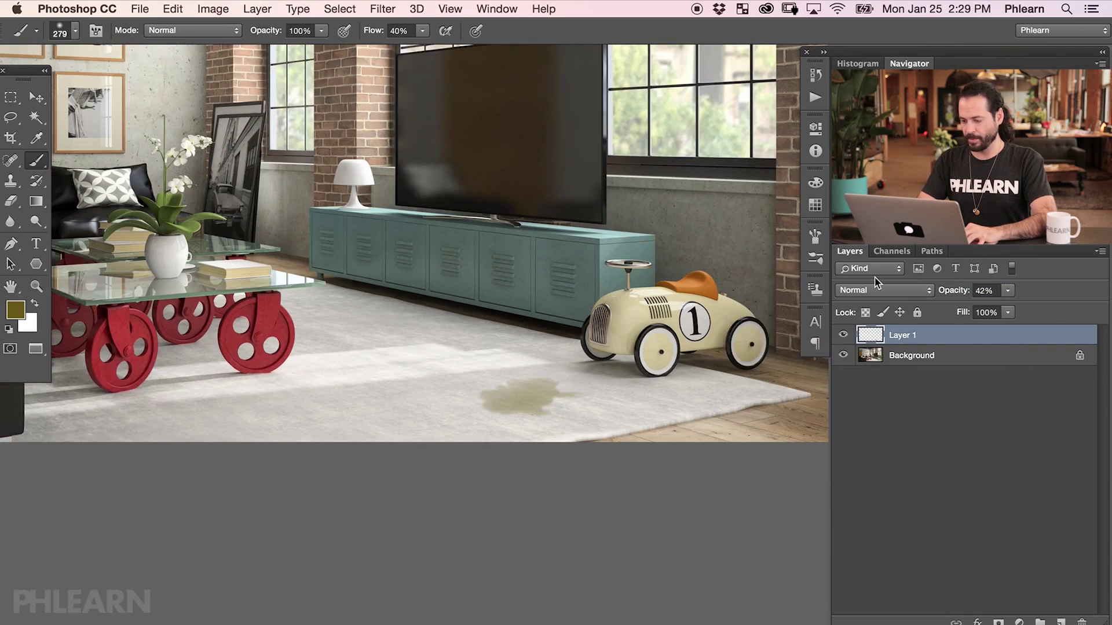
key("super+plus")
key("super+plus")
key("super+plus")
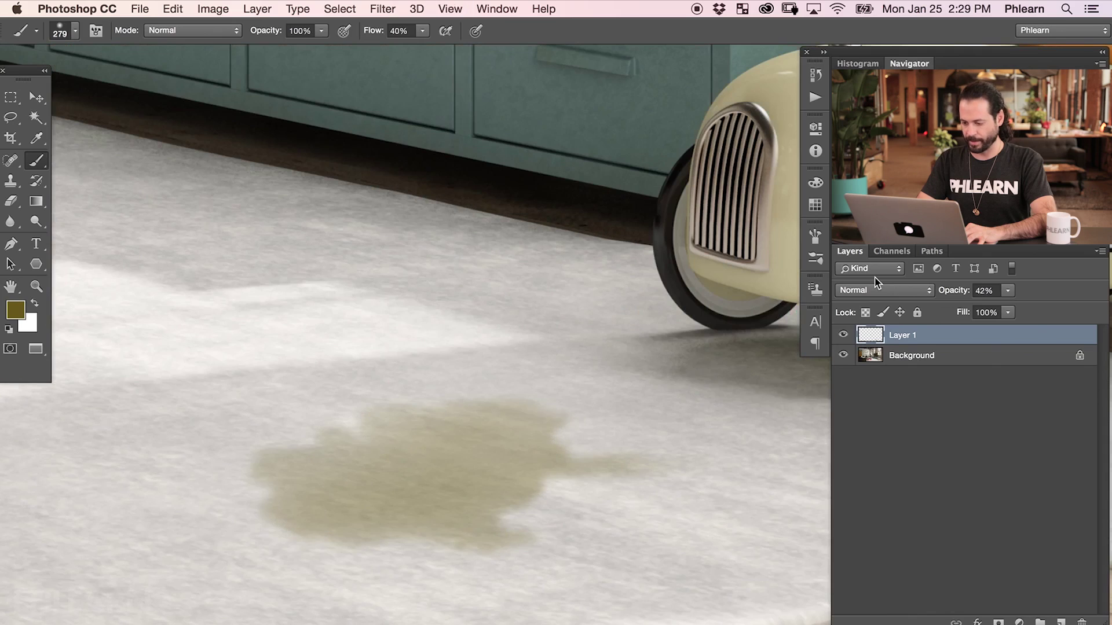
key("super+minus")
key("super+minus")
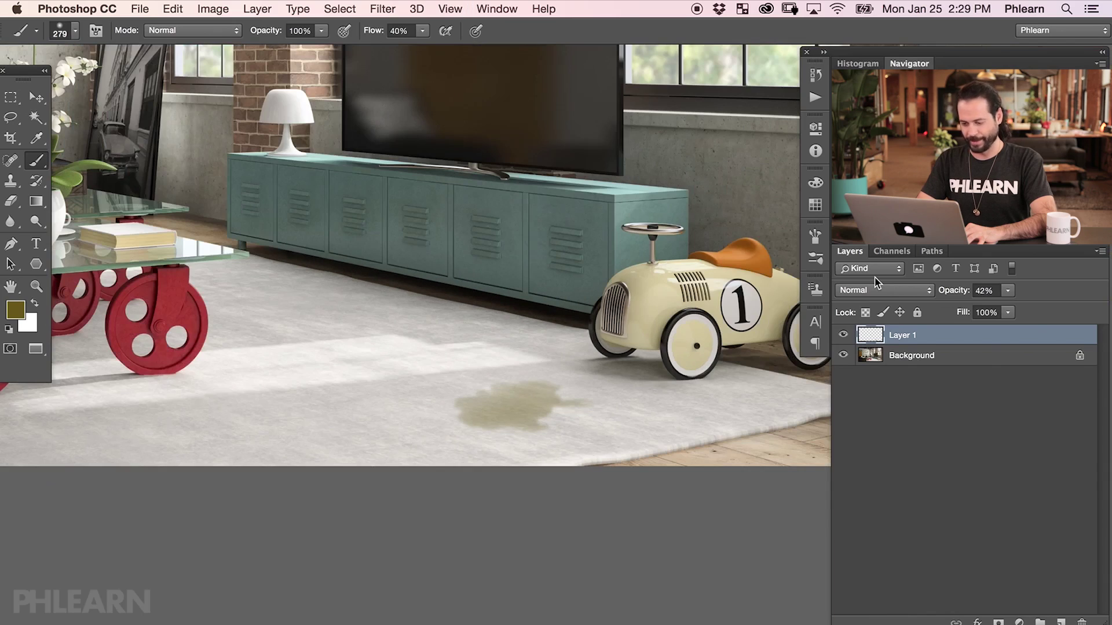
Move the stain a short distance across the rug, away from the toy car.
scroll(469, 312, "up", 2)
scroll(469, 313, "left", 3)
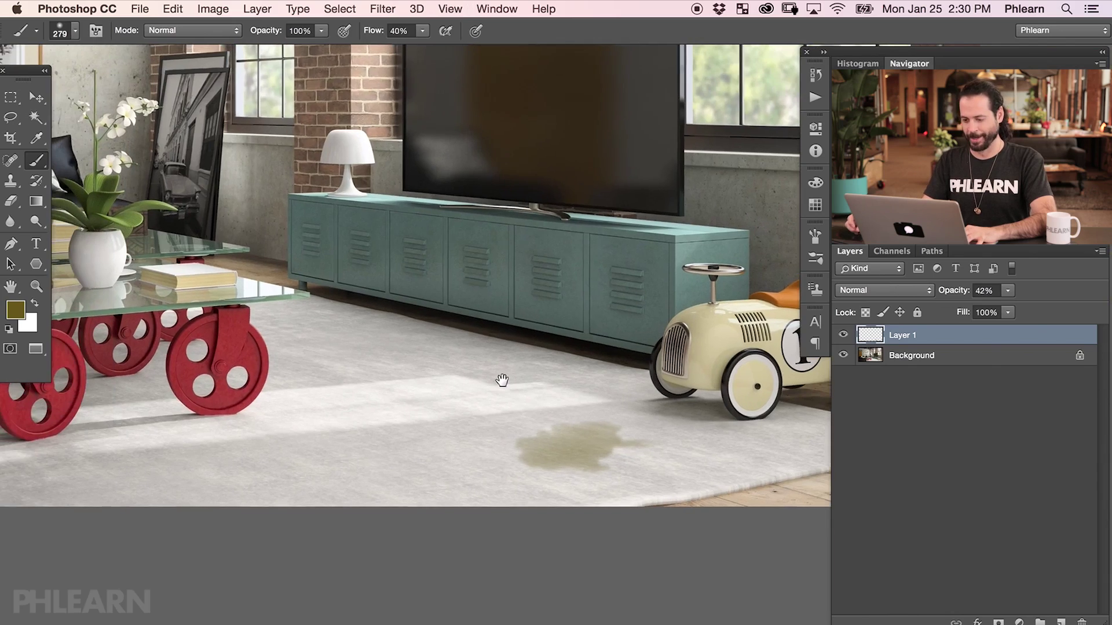
key("v")
left_click_drag(626, 456, 579, 470)
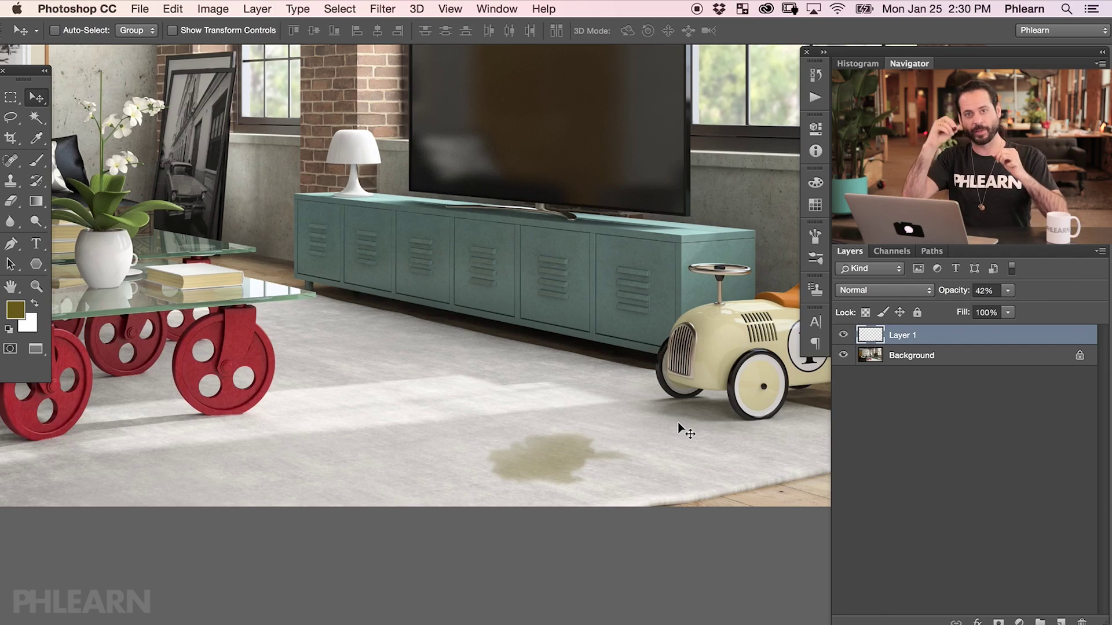
Add a new layer and draw a jagged freehand Lasso selection around the yellow centre of the lower orchid flower.
key("super+equal")
key("super+equal")
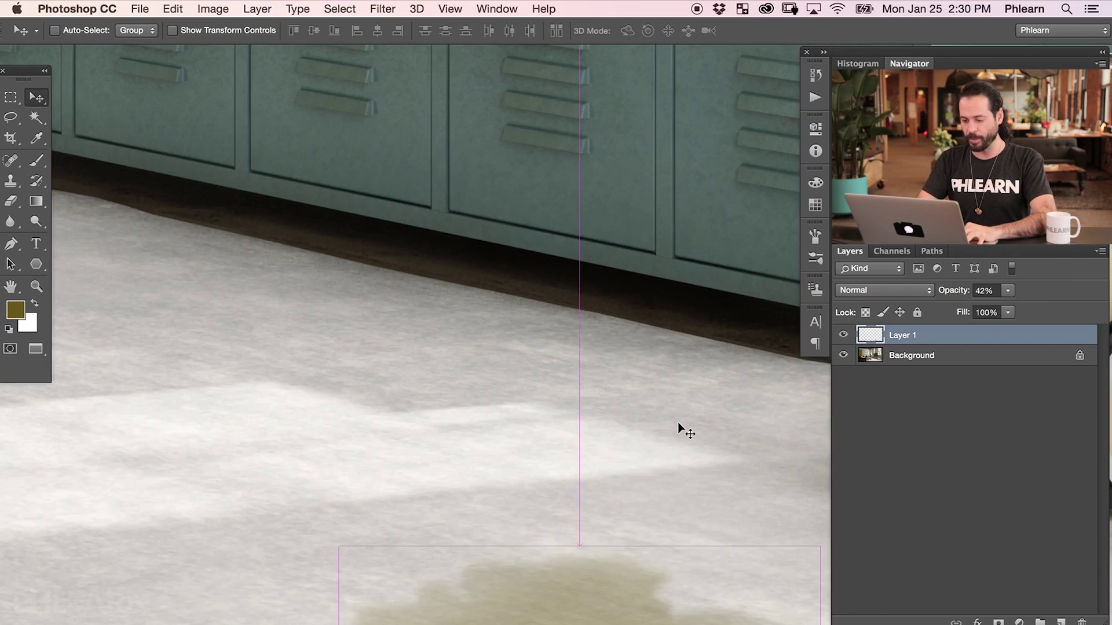
left_click_drag(134, 251, 267, 346)
key("super+minus")
left_click_drag(220, 191, 481, 450)
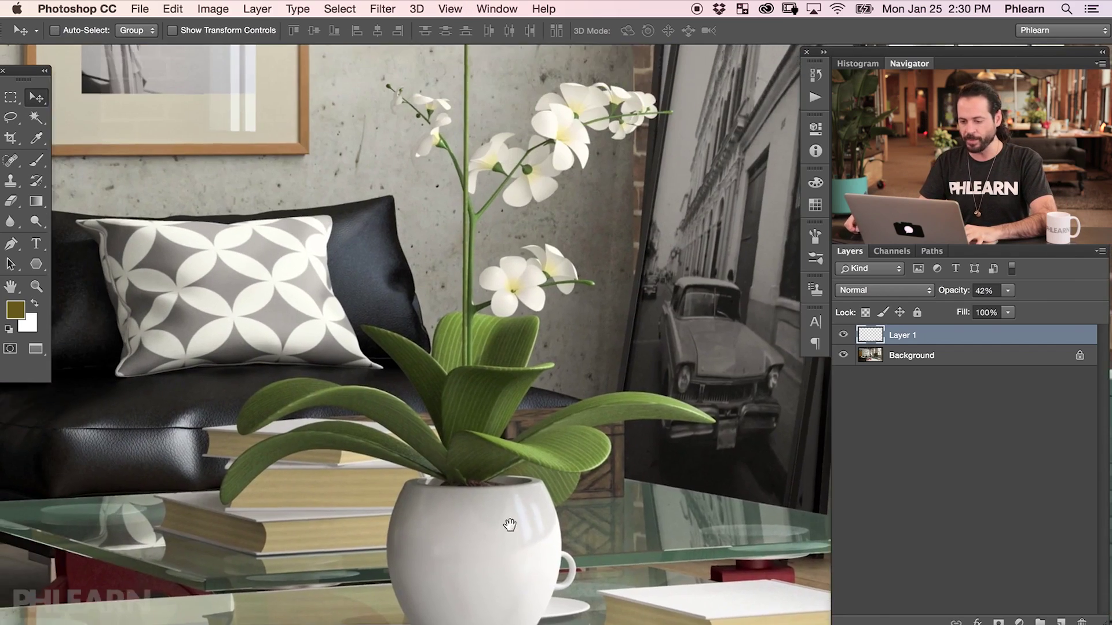
key("super+equal")
key("super+equal")
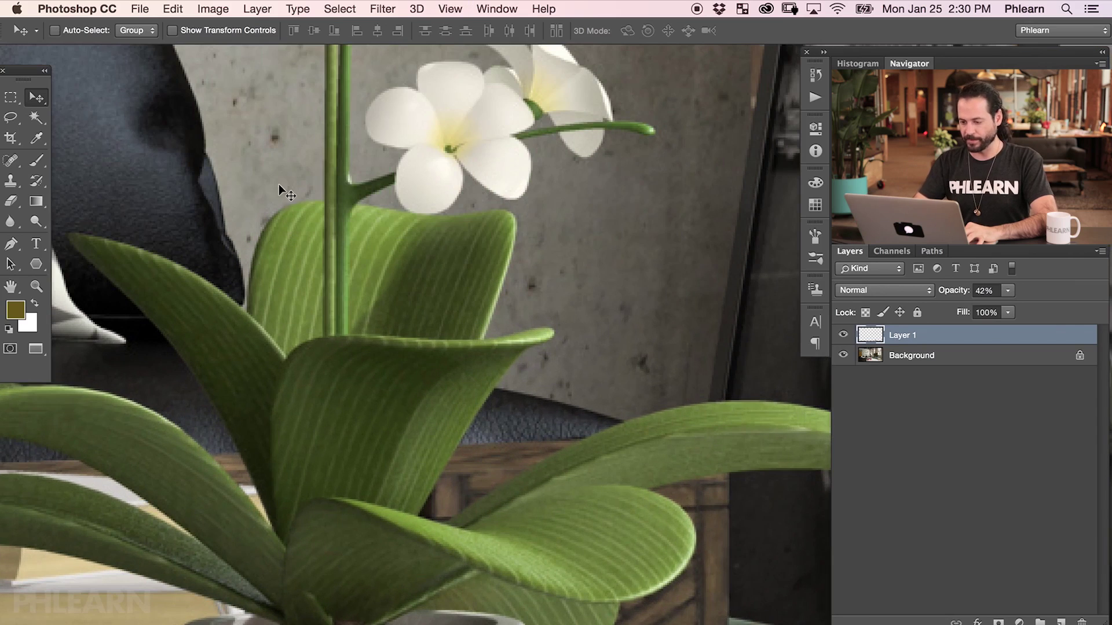
left_click_drag(440, 310, 389, 465)
key("l")
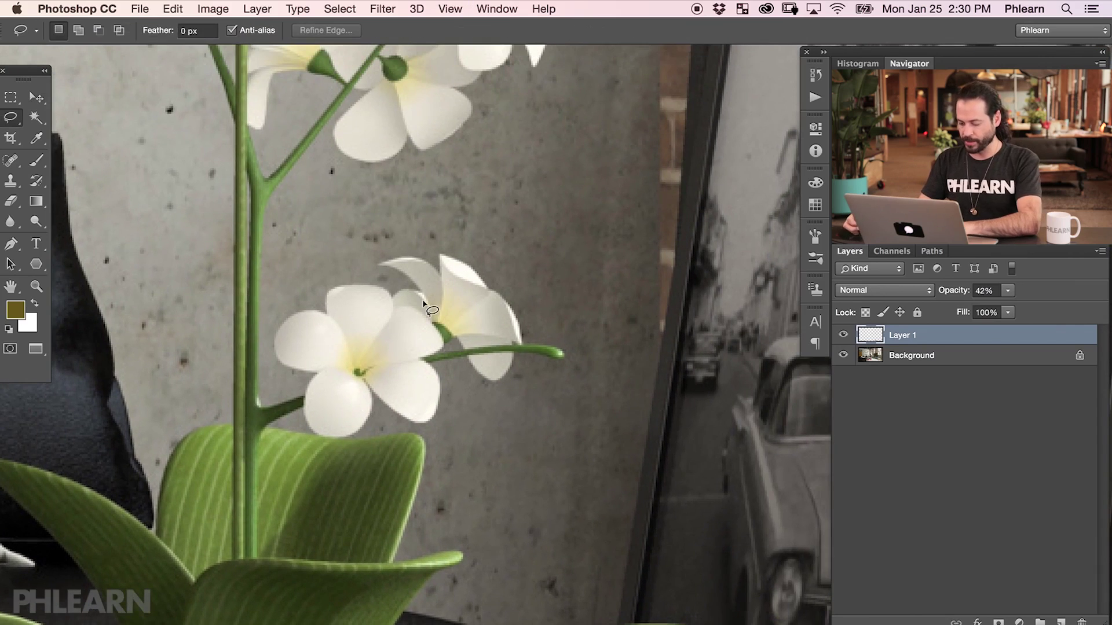
key("super+shift+alt+n")
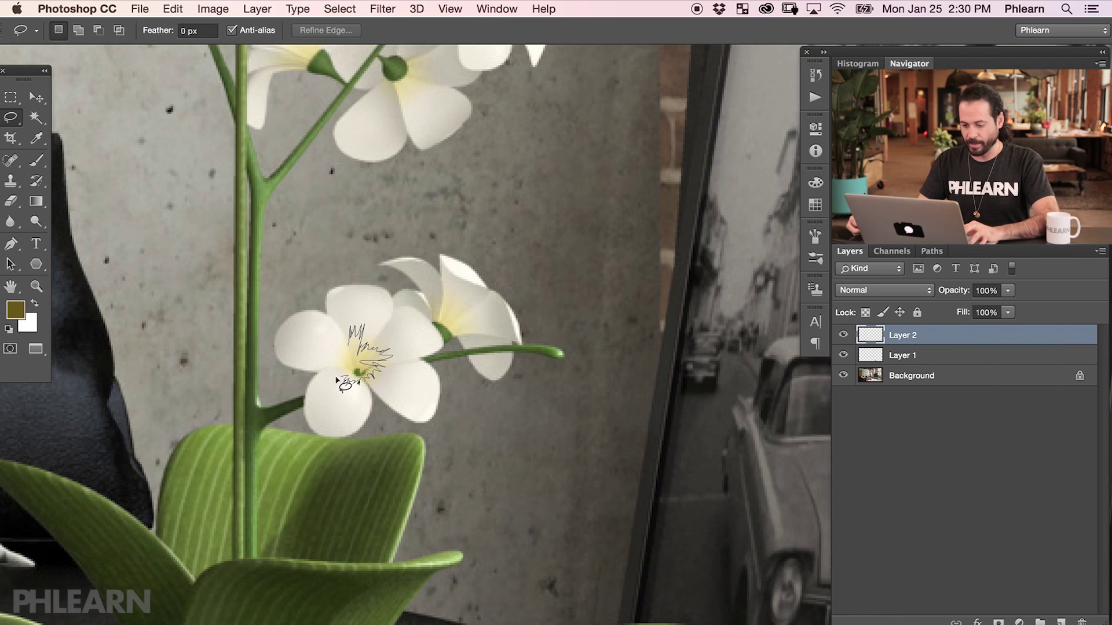
left_click_drag(344, 345, 346, 347)
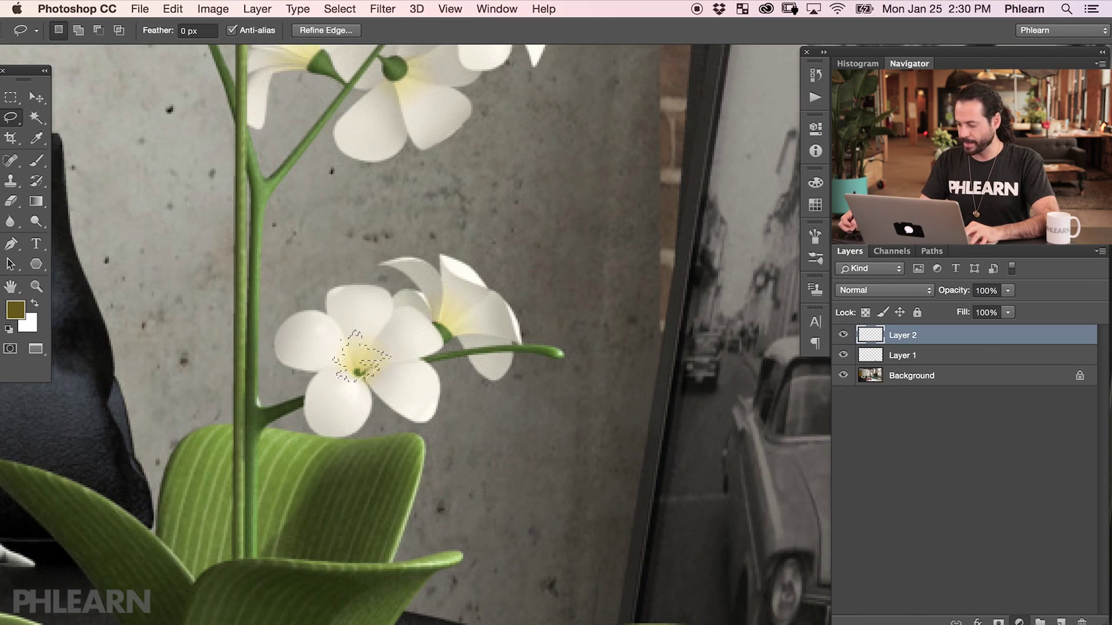
Add a Hue/Saturation adjustment layer for the selected flower centre, with Hue at -32 and Saturation at +53.
left_click(1019, 623)
left_click(1036, 621)
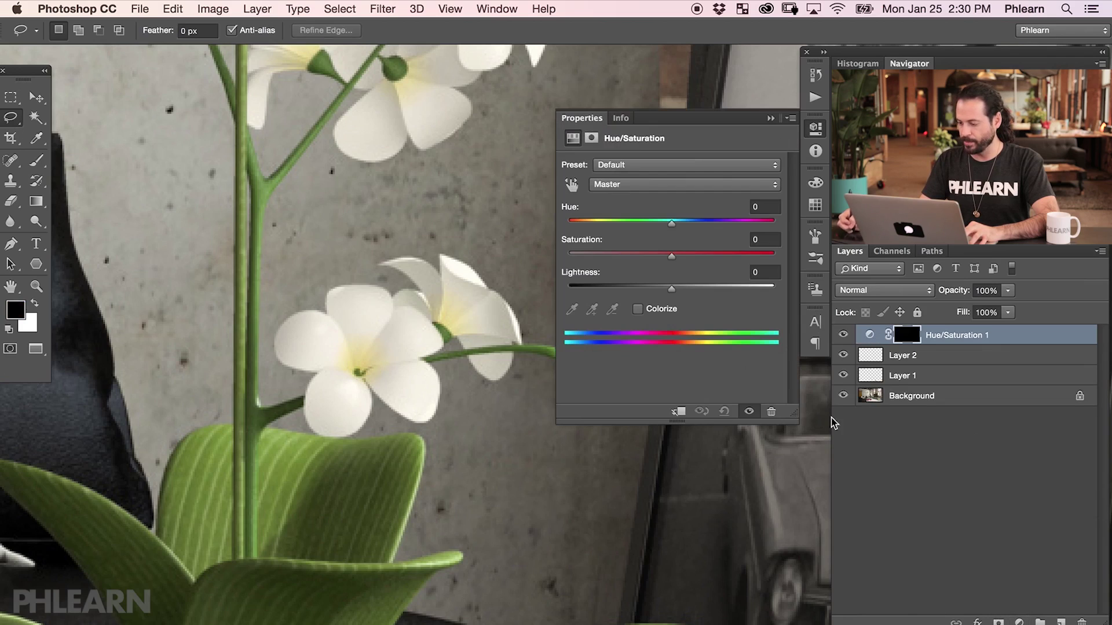
left_click_drag(678, 258, 728, 257)
left_click_drag(672, 223, 644, 226)
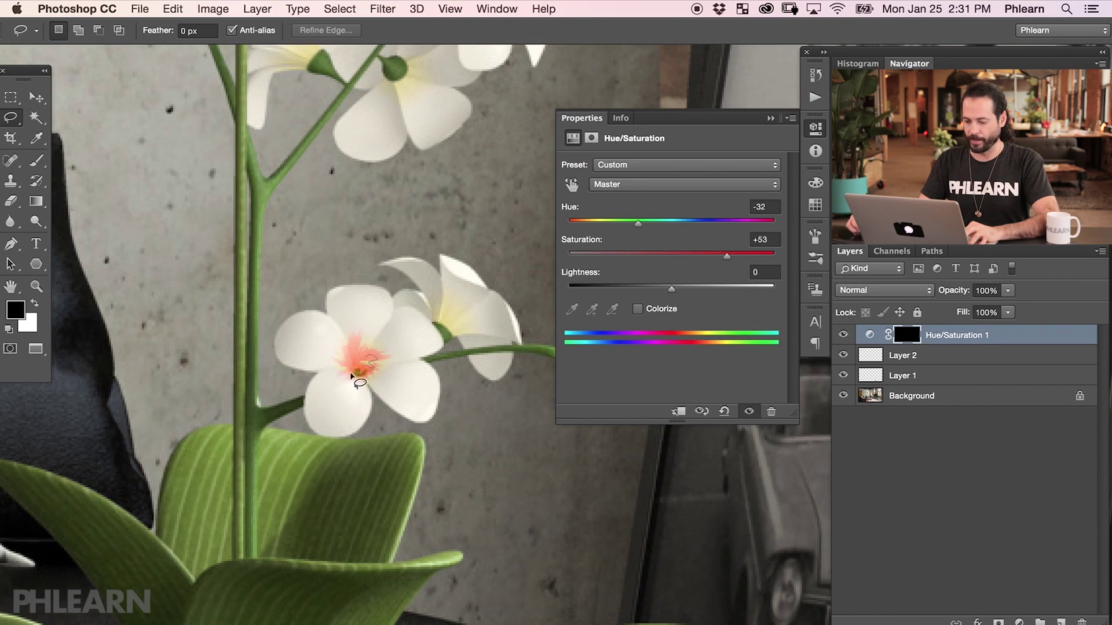
Lasso the lower flower's small green middle, fill it with black on the layer mask, make white the foreground colour, and deselect.
left_click_drag(354, 376, 356, 375)
key("x")
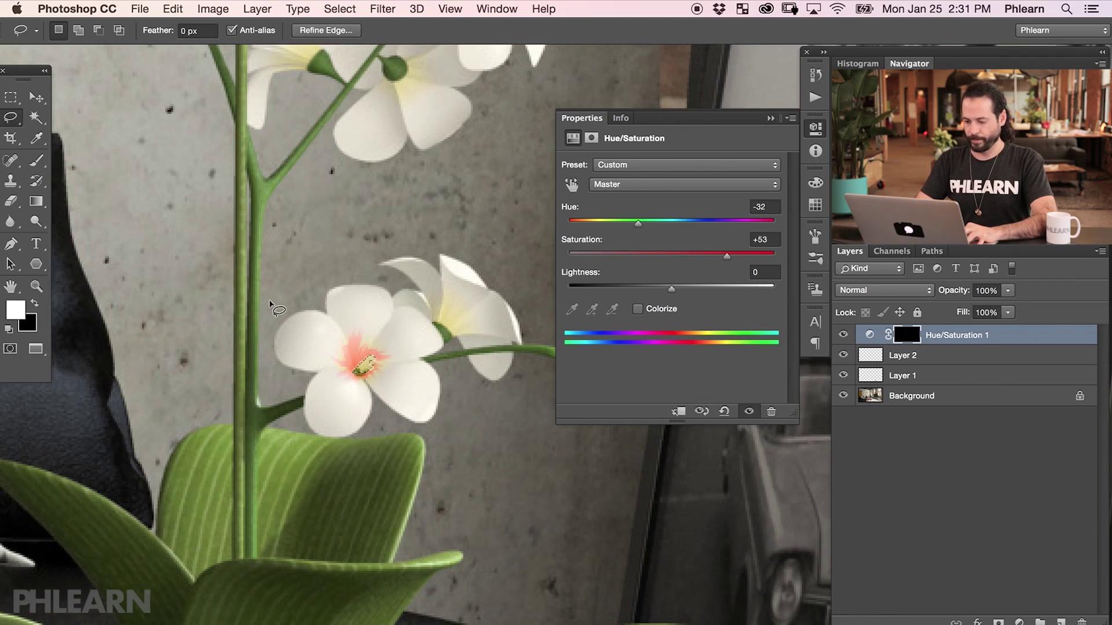
key("ctrl+d")
Lasso a jagged shape around the upper flower's centre, fill it with white on the Hue/Saturation mask, and deselect.
left_click_drag(385, 278, 425, 443)
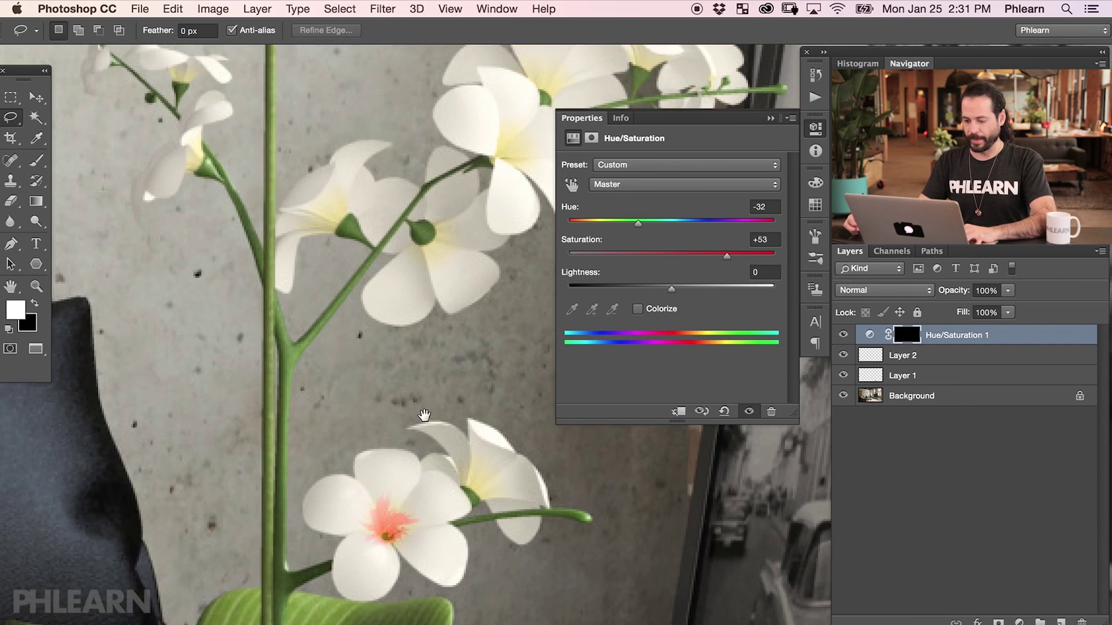
scroll(425, 443, "up", 5)
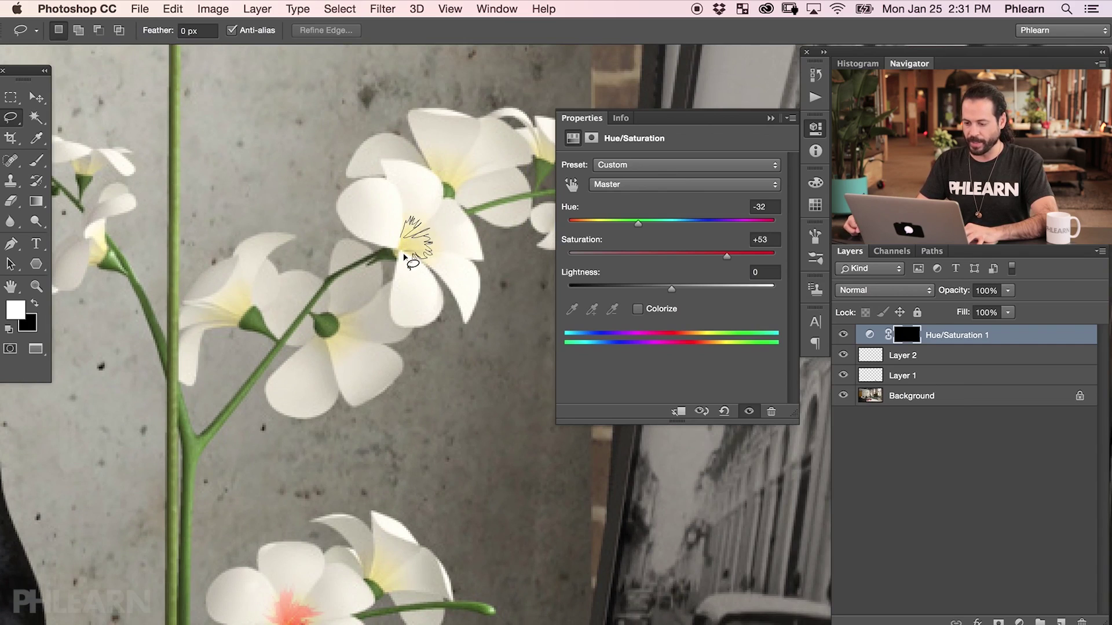
left_click_drag(396, 231, 400, 235)
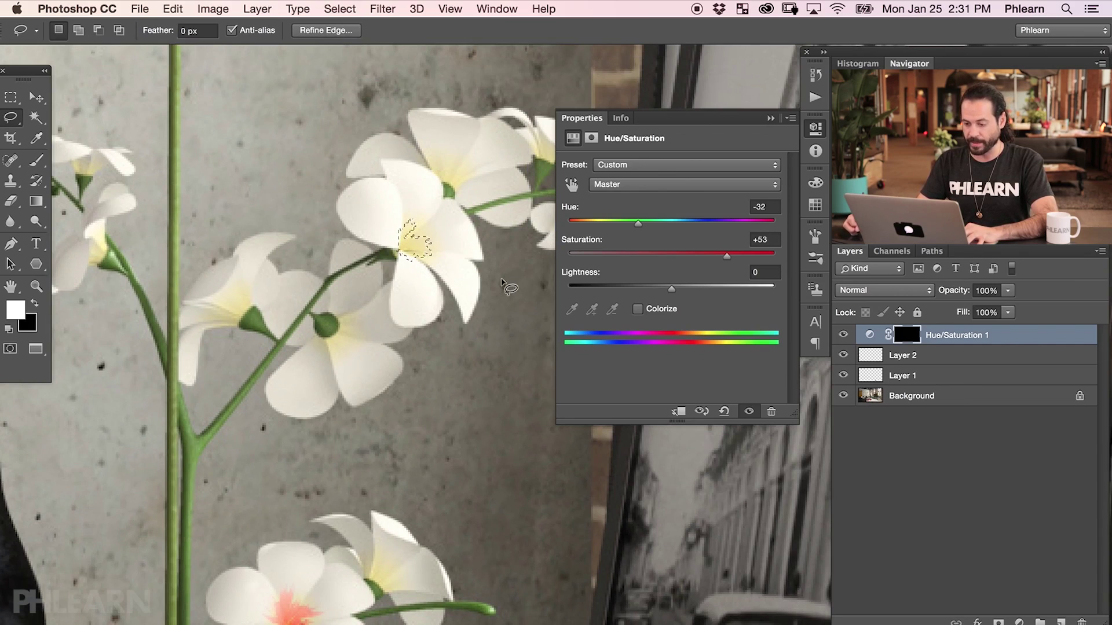
key("alt+BackSpace")
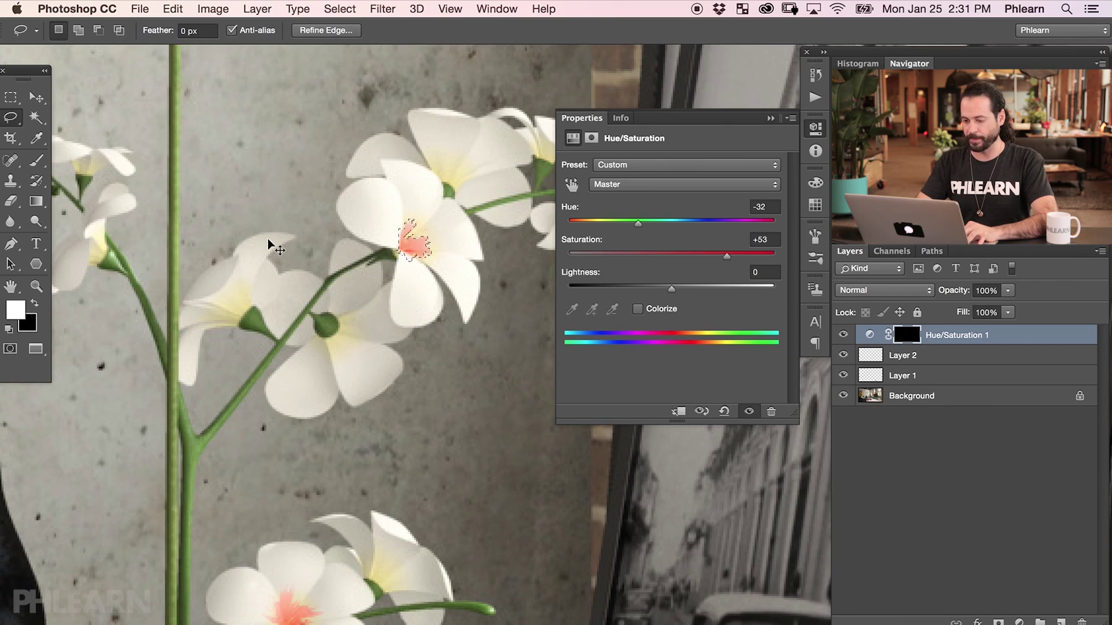
key("super+d")
key("super+minus")
key("super+minus")
key("super+minus")
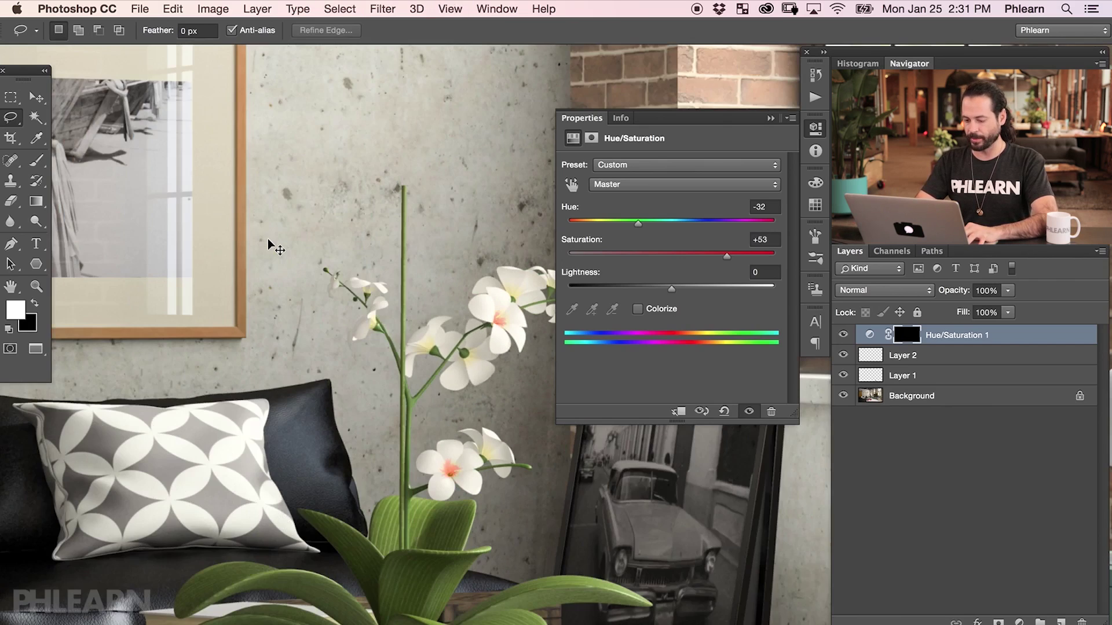
Outline an irregular straight-edged shape on the rug beside the stain with the Polygonal Lasso, close the selection, and deselect it.
scroll(267, 239, "down", 5)
scroll(267, 238, "right", 10)
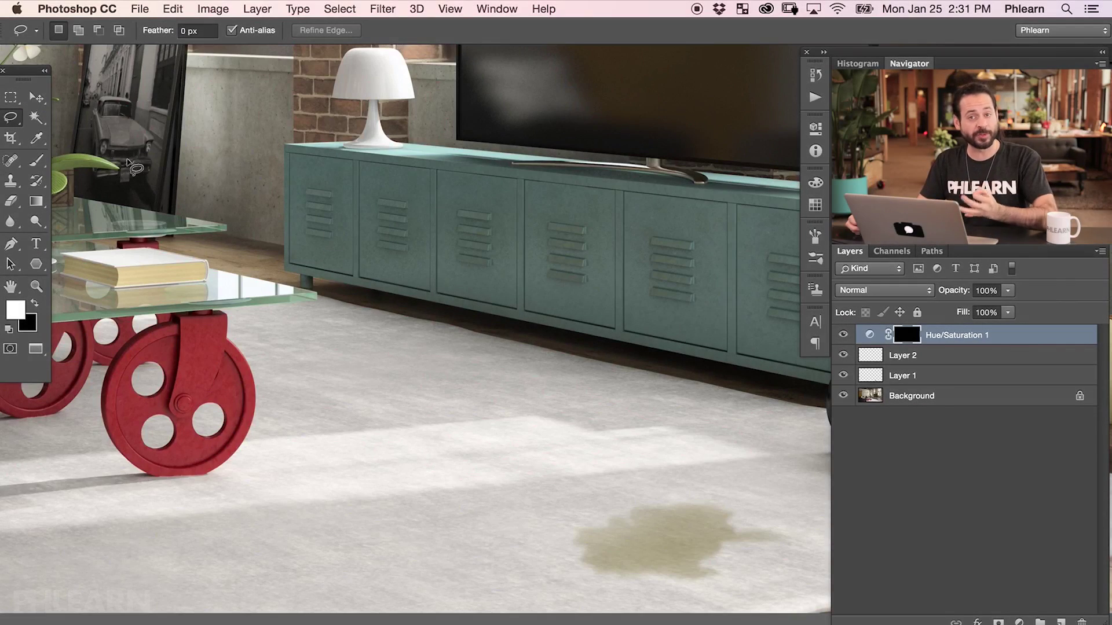
left_click(5, 122)
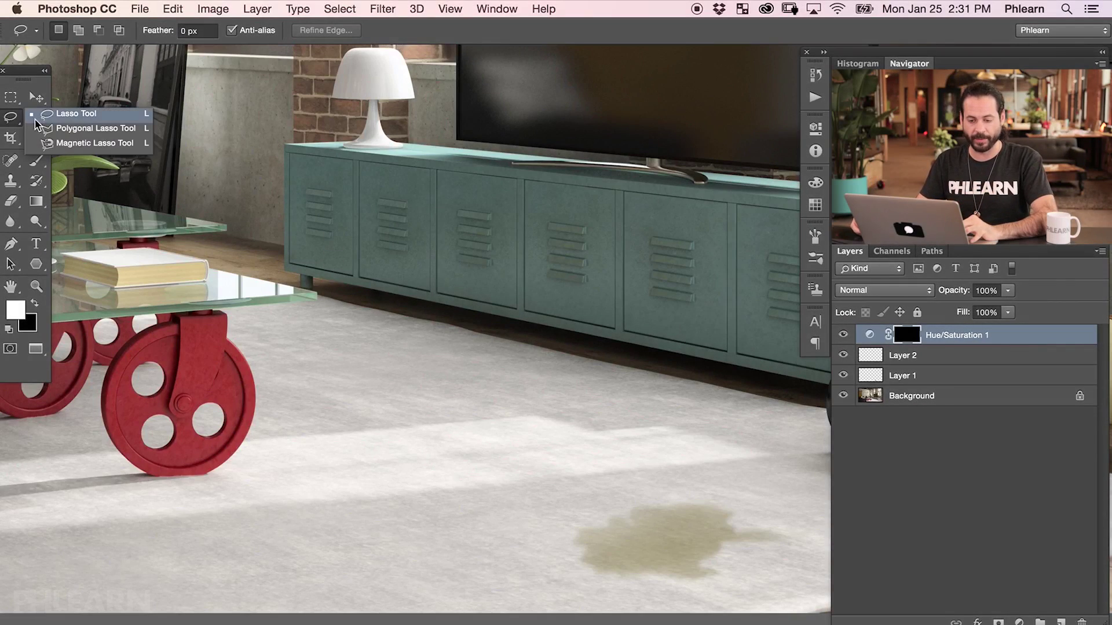
left_click(65, 128)
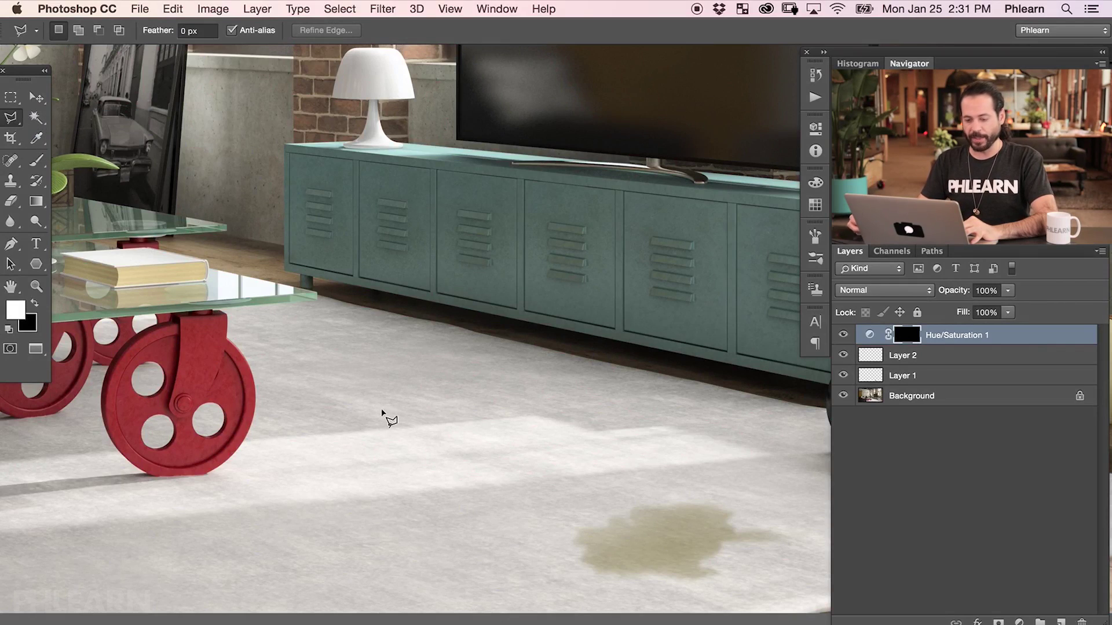
left_click(349, 420)
left_click(406, 358)
left_click(512, 404)
left_click(478, 501)
left_click(499, 557)
left_click(429, 558)
left_click(443, 483)
left_click(381, 465)
left_click(322, 488)
left_click(350, 421)
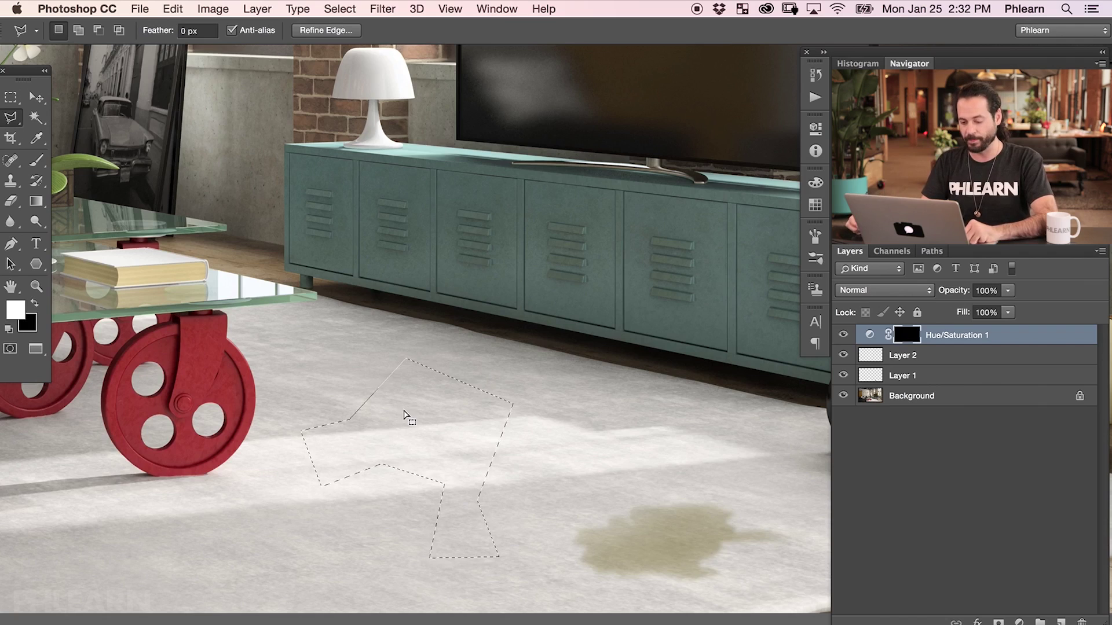
key("super+d")
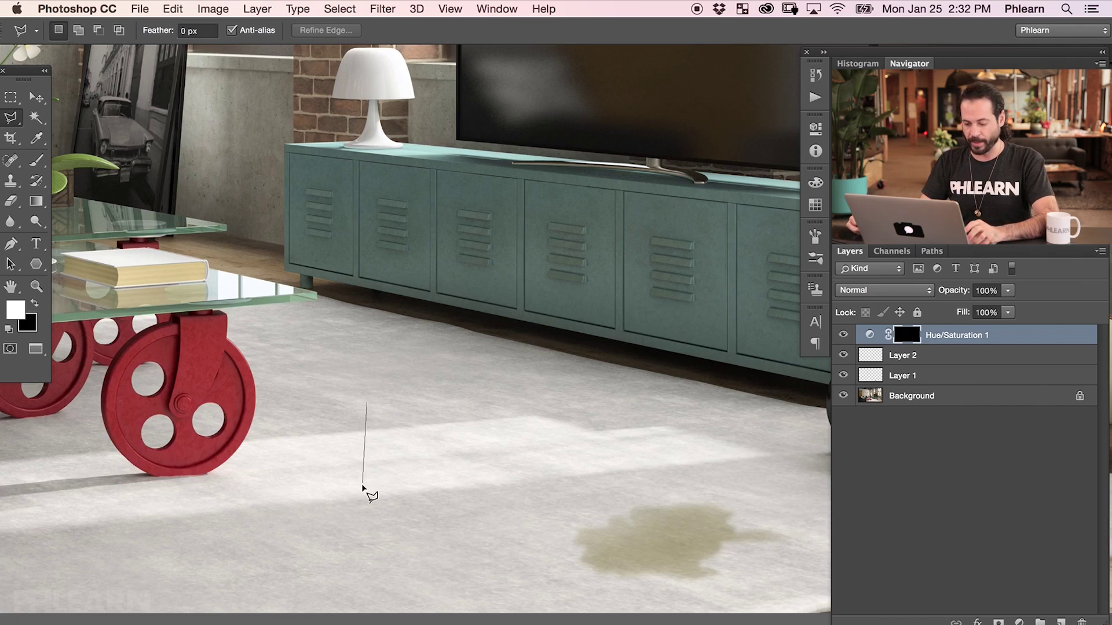
Draw a Polygonal Lasso selection on the rug that mixes straight edges with wavy freehand segments, close it, and deselect.
left_click(408, 496)
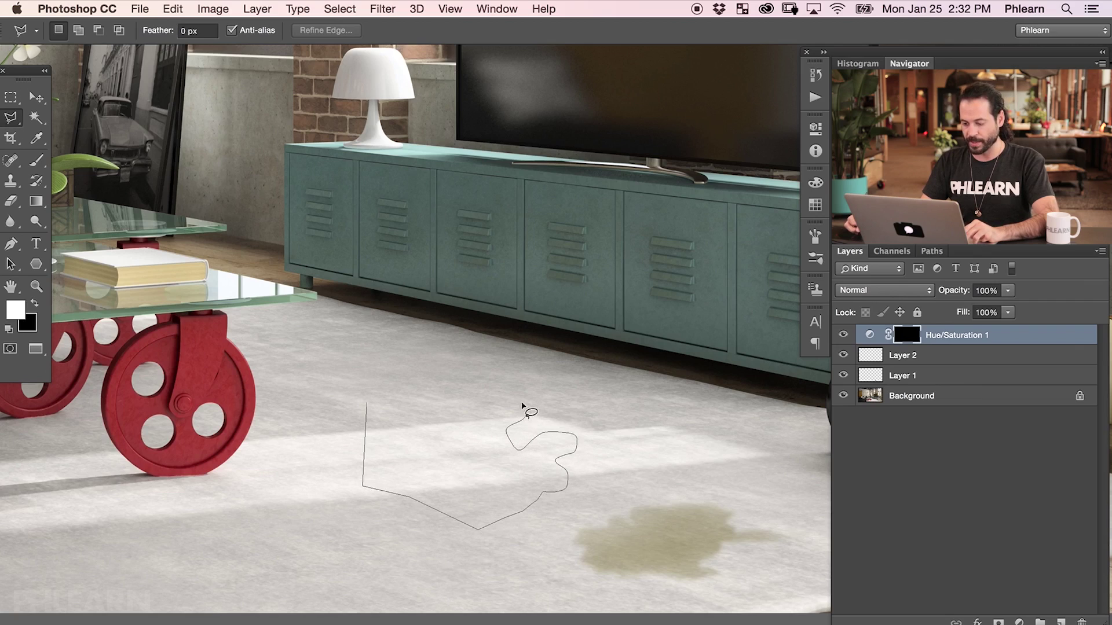
mouse_move(473, 424)
left_mouse_down()
mouse_move(481, 395)
mouse_move(458, 403)
mouse_move(425, 370)
mouse_move(402, 381)
mouse_move(381, 353)
mouse_move(345, 379)
left_mouse_up()
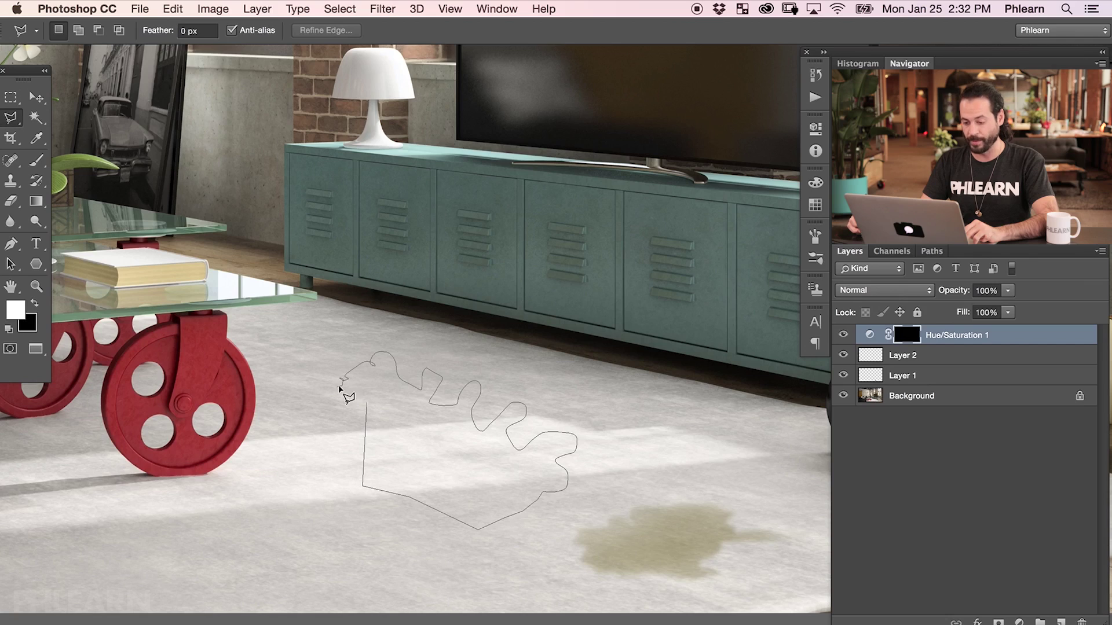
left_click_drag(352, 400, 368, 408)
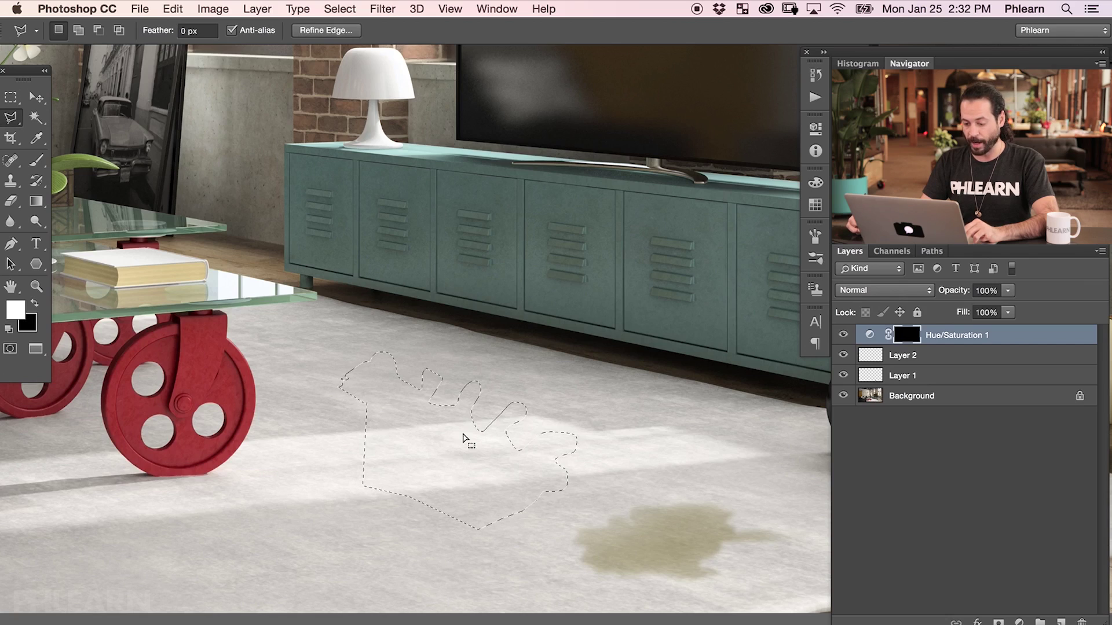
key("super+d")
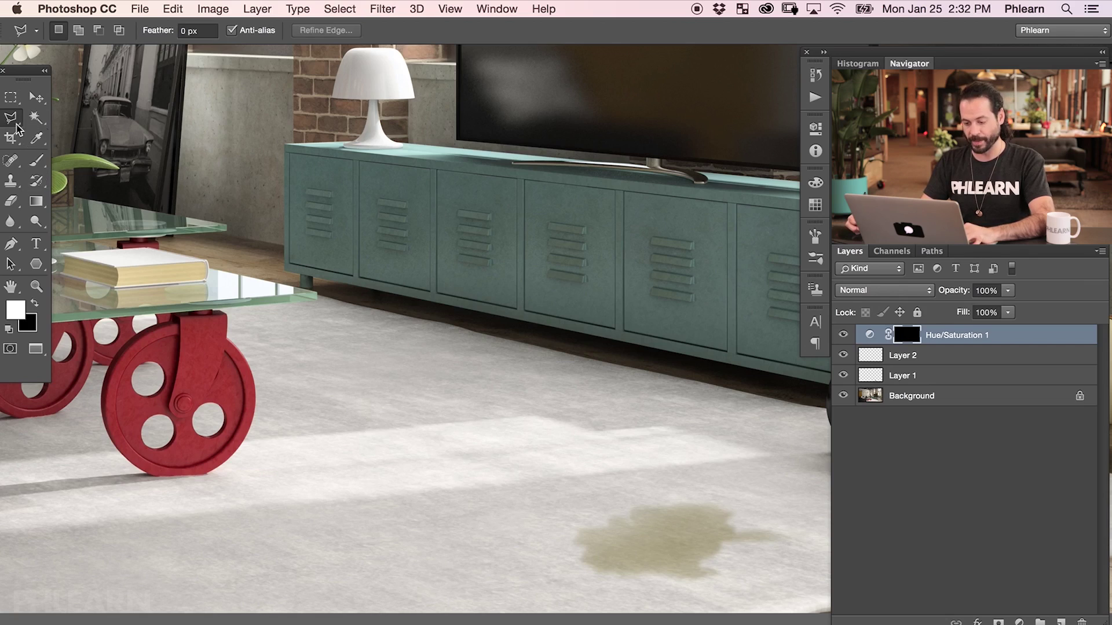
Draw a wavy selection on the rug with the freehand Lasso tool and deselect it.
left_click_drag(13, 118, 67, 114)
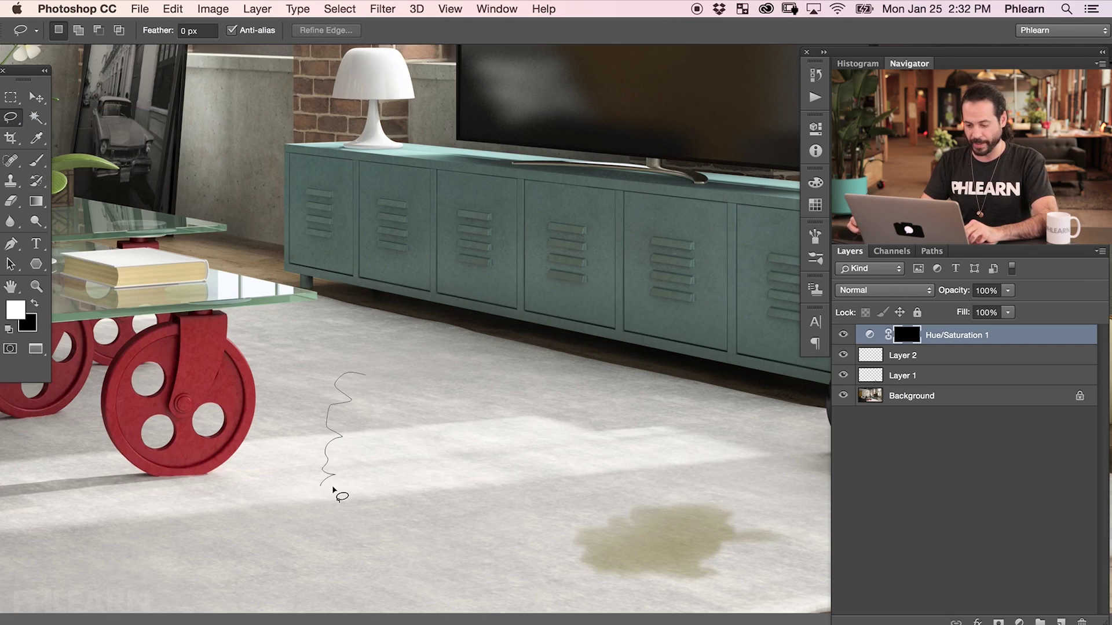
mouse_move(408, 545)
left_mouse_down()
mouse_move(454, 540)
mouse_move(474, 518)
mouse_move(495, 525)
mouse_move(502, 471)
mouse_move(574, 479)
mouse_move(581, 432)
mouse_move(570, 412)
mouse_move(465, 400)
mouse_move(460, 369)
mouse_move(366, 378)
left_mouse_up()
key("super+d")
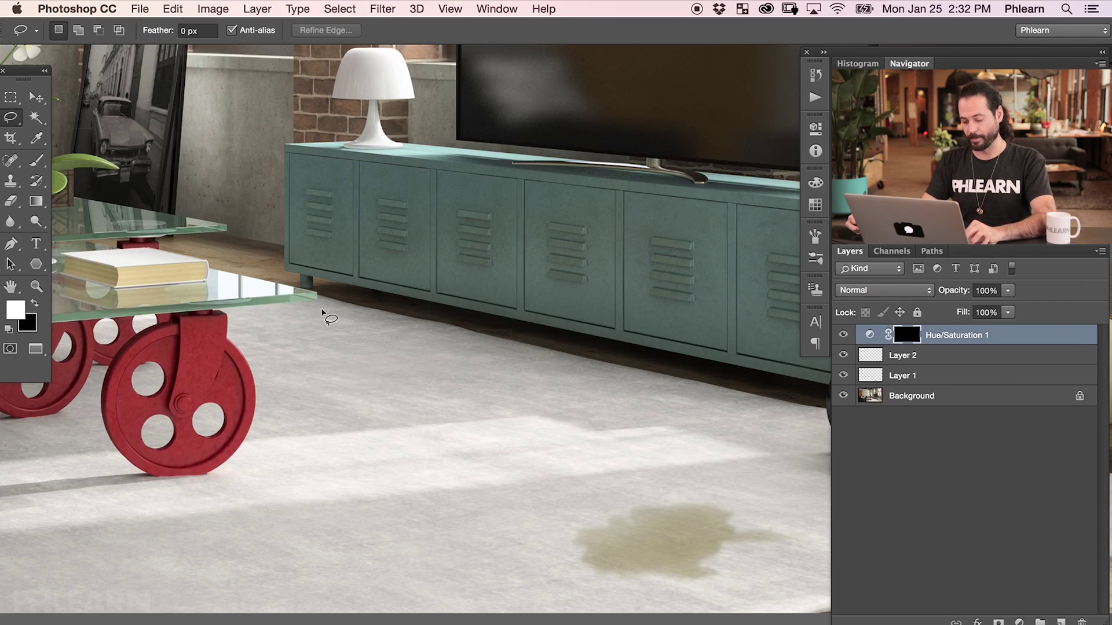
Switch back to the Polygonal Lasso, place several straight edges on the rug, and cancel the unclosed outline.
left_click(10, 117)
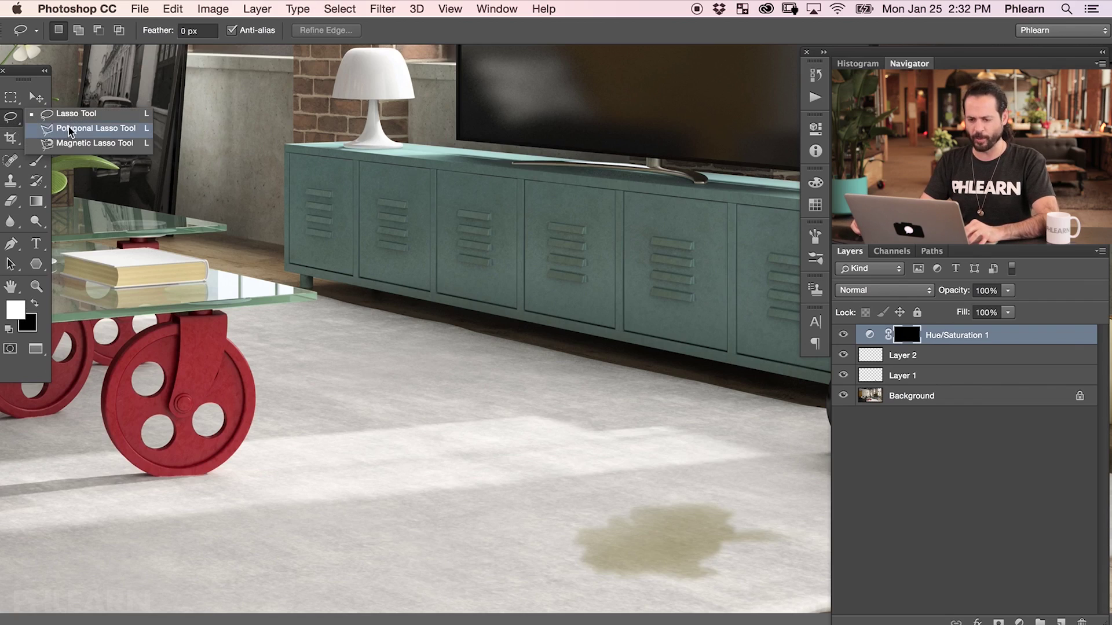
left_click(68, 129)
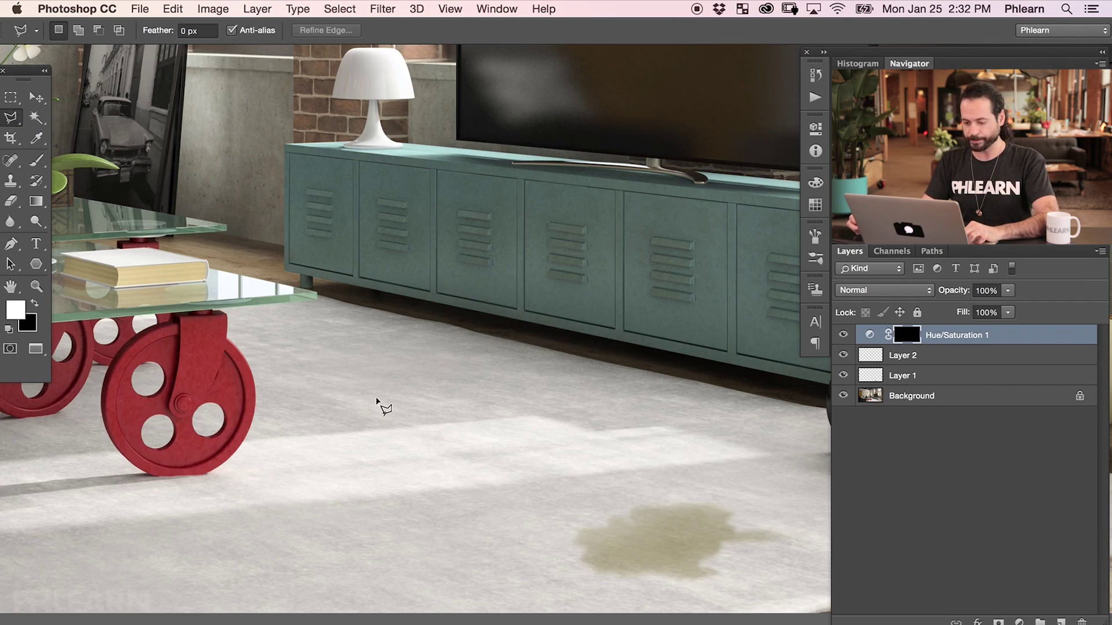
left_click(347, 463)
left_click(437, 525)
left_click(507, 416)
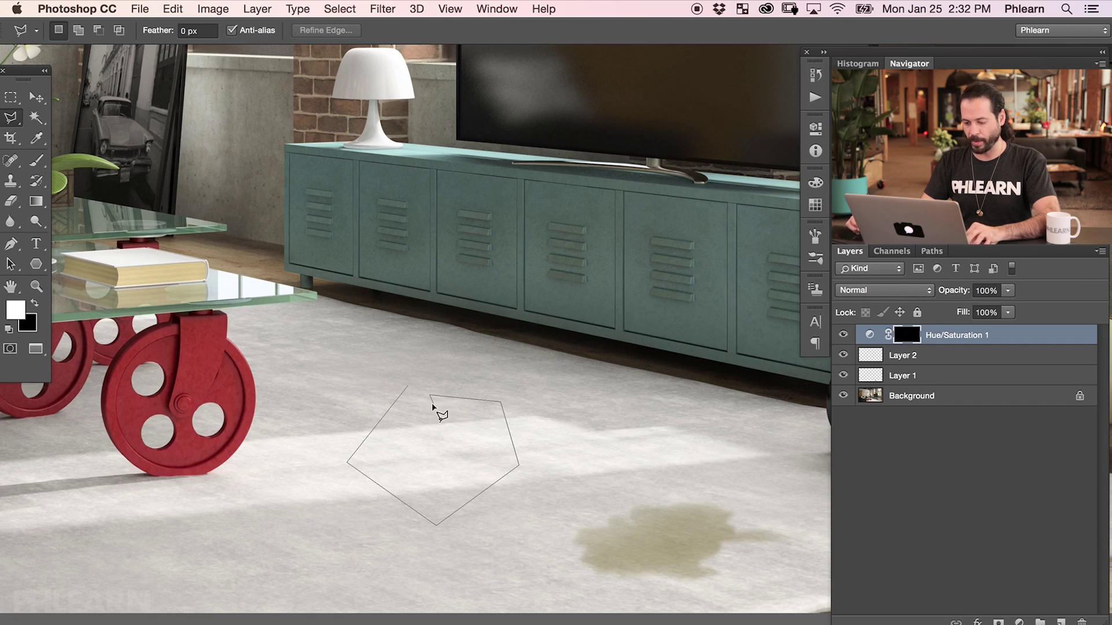
key("Escape")
Outline the television screen with the Polygonal Lasso by placing points at its four corners.
key("super+0")
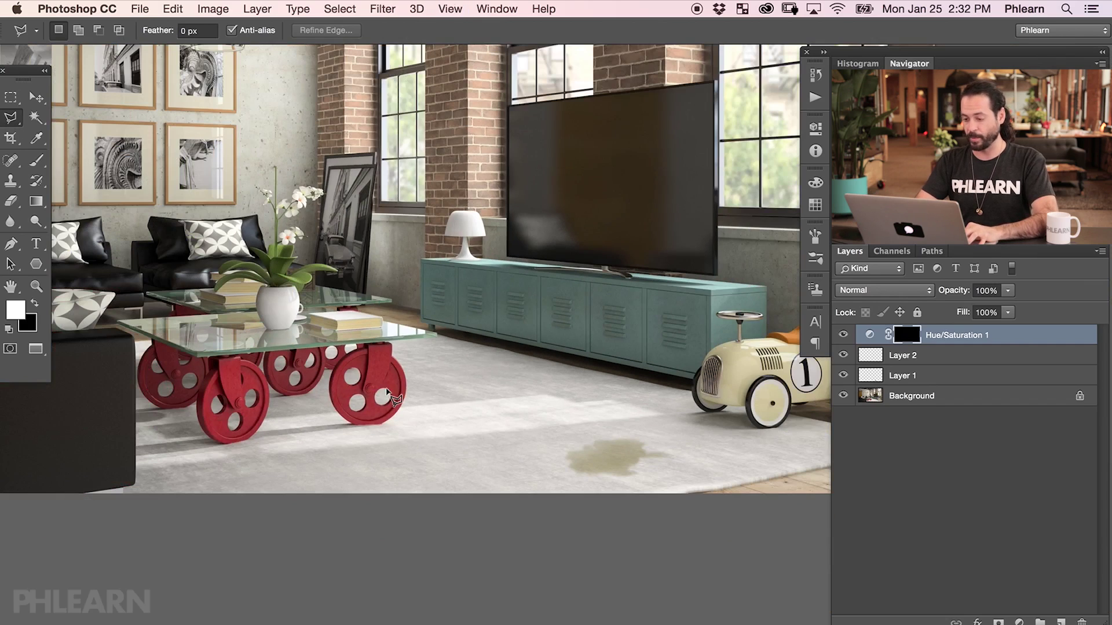
left_click_drag(599, 229, 446, 338)
key("super+equal")
key("super+equal")
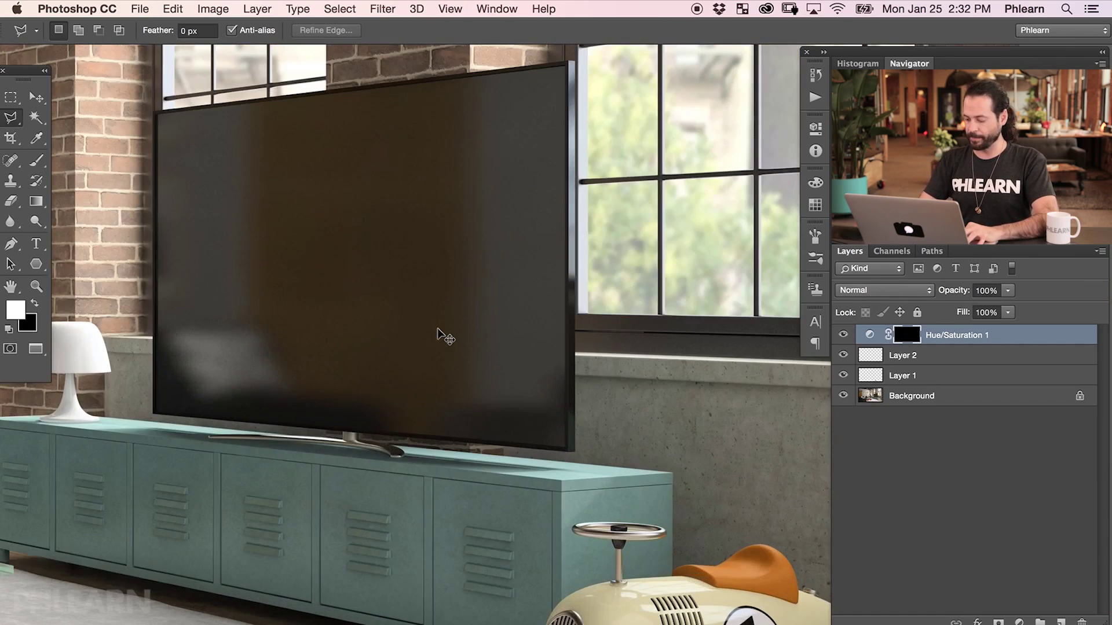
left_click_drag(277, 235, 573, 479)
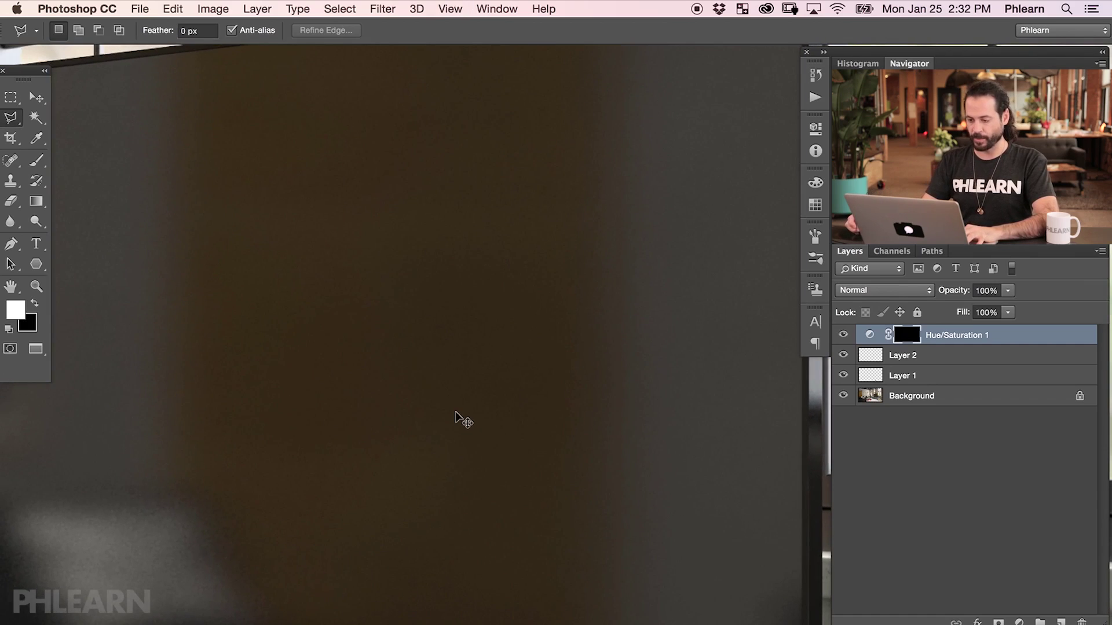
key("super+minus")
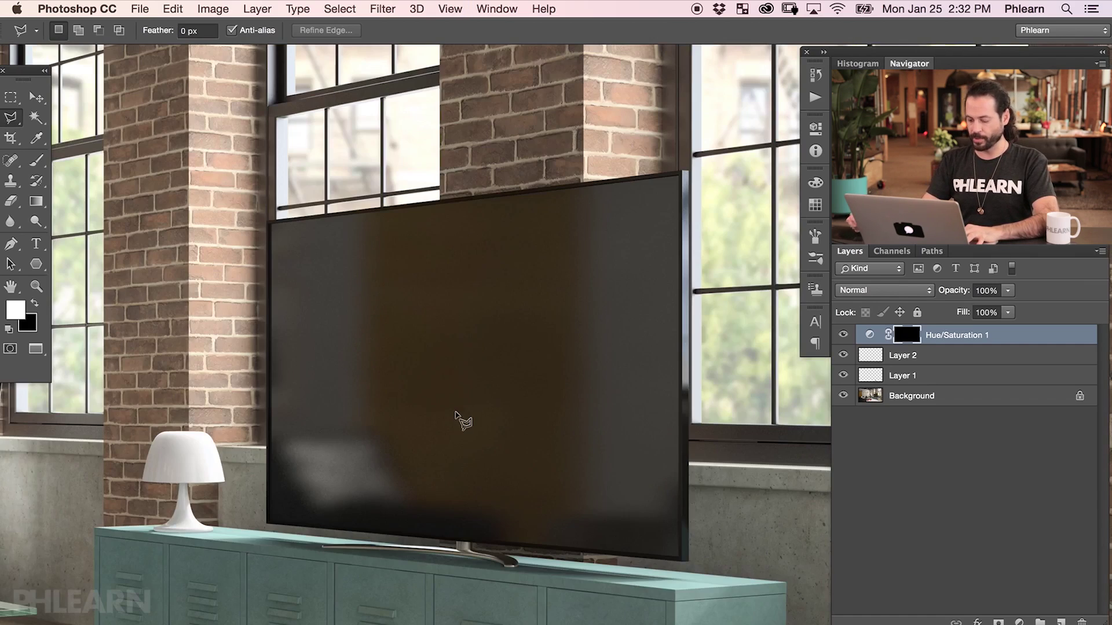
left_click(272, 225)
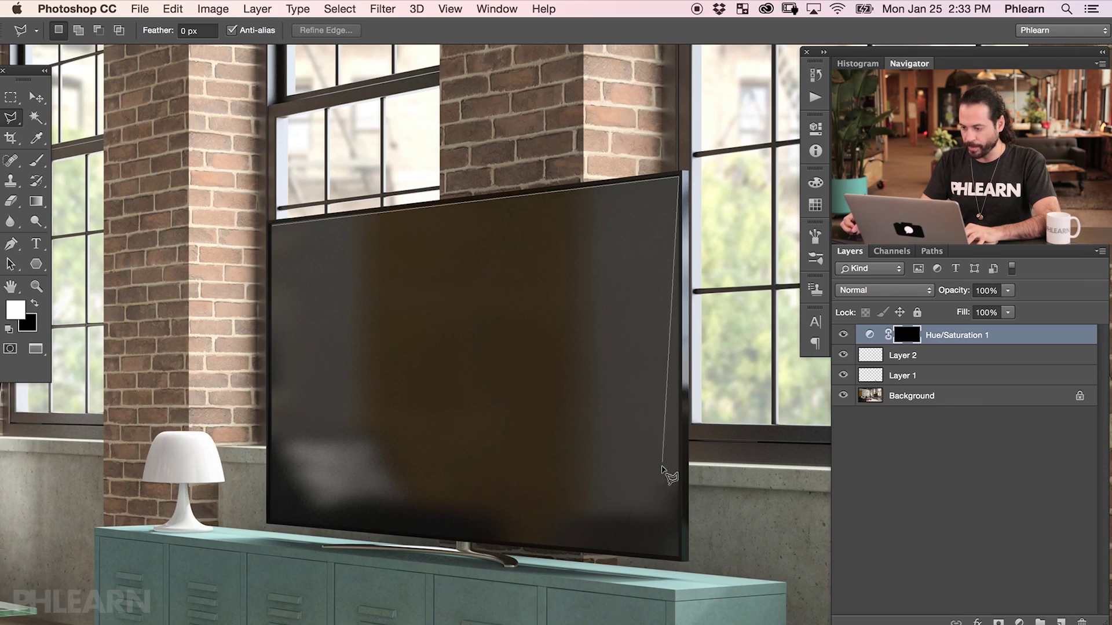
left_click(679, 559)
left_click(272, 524)
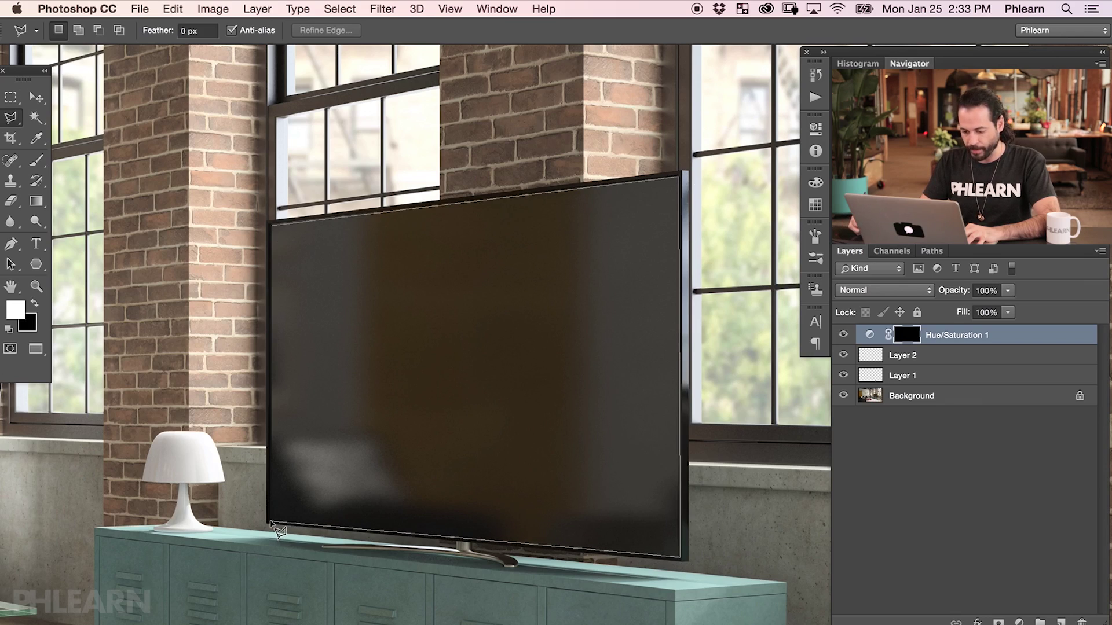
left_click(283, 228)
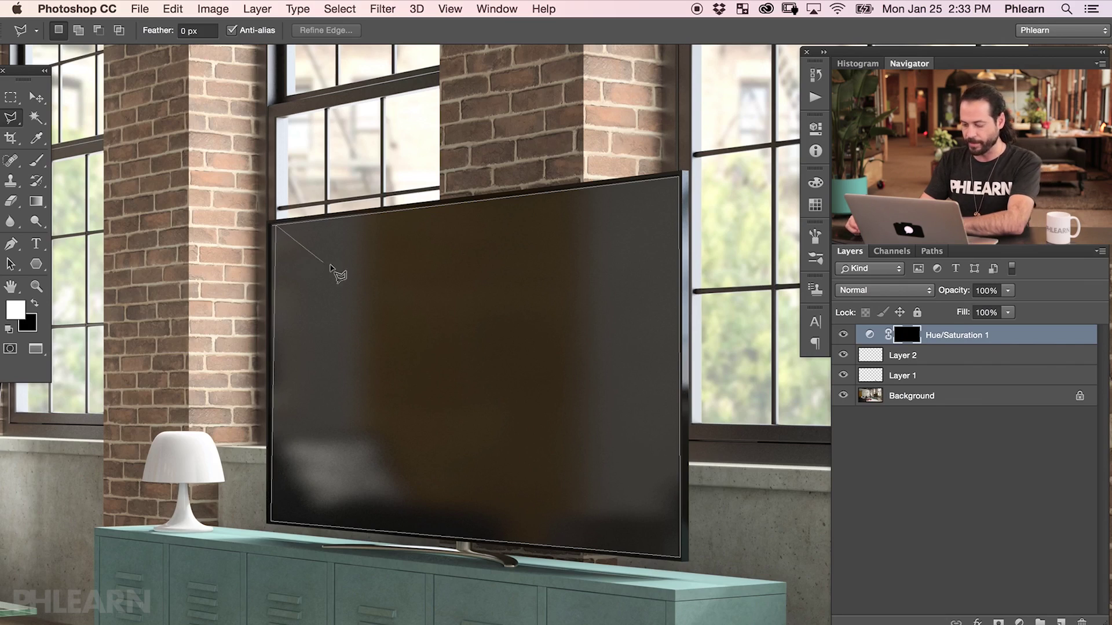
Place stray Polygonal Lasso points across the television screen and remove them one at a time, keeping the corner points.
left_click(347, 294)
left_click(470, 258)
left_click(463, 405)
key("BackSpace")
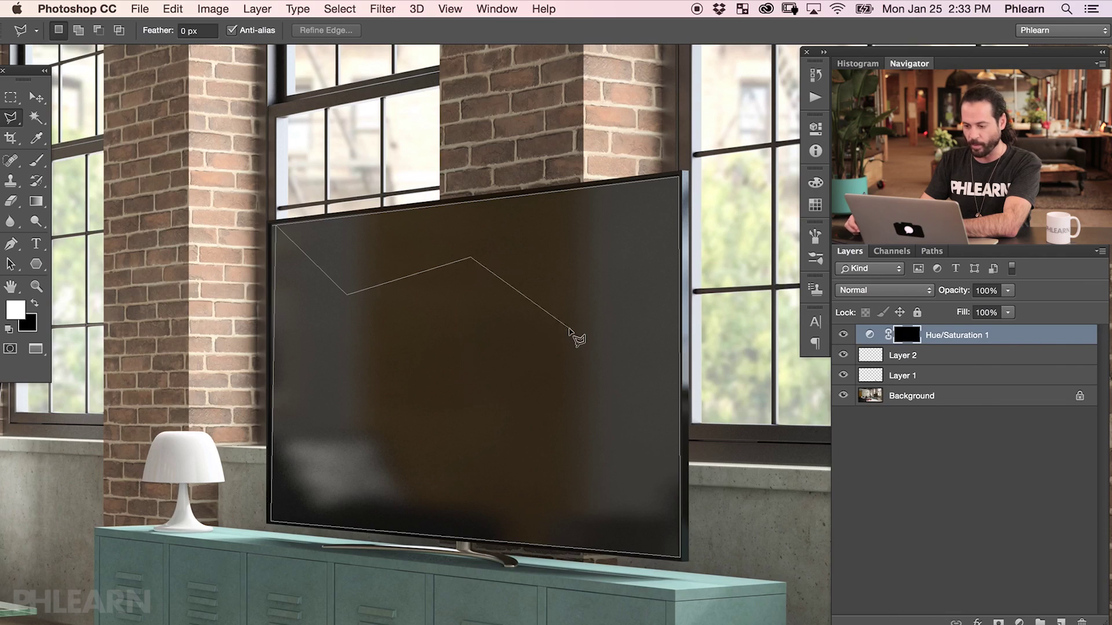
left_click(417, 380)
left_click(574, 450)
left_click(580, 252)
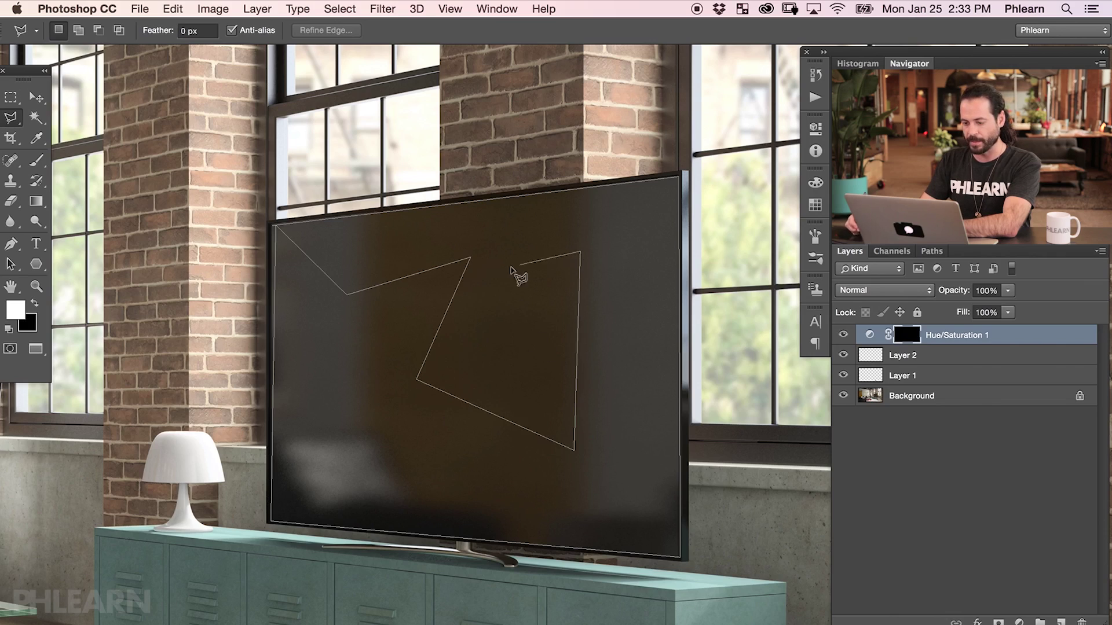
left_click(503, 307)
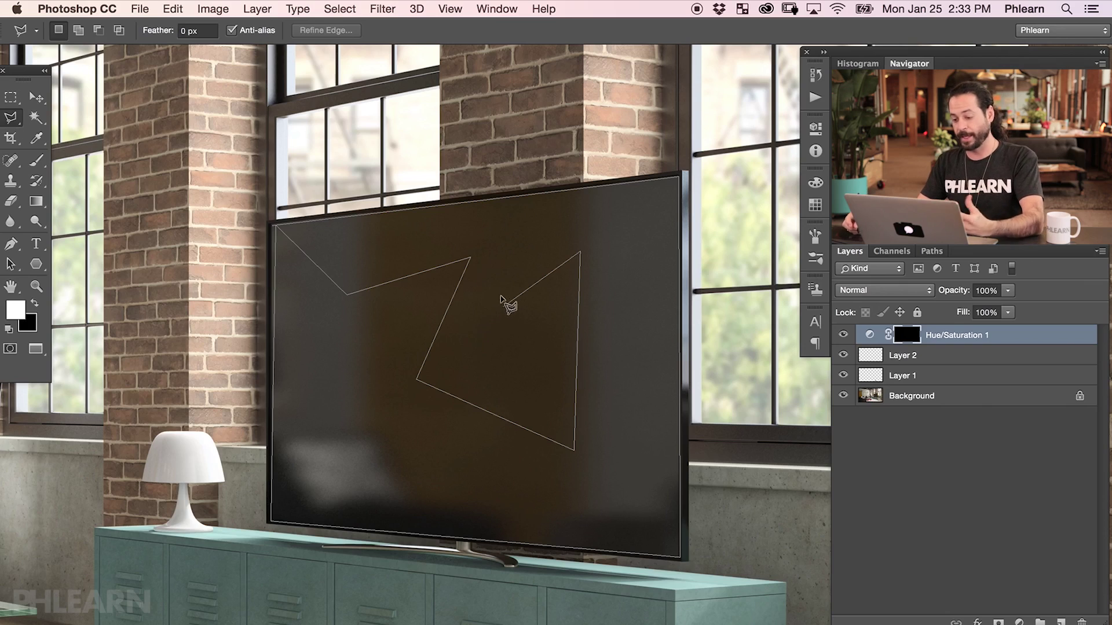
key("BackSpace")
key("BackSpace")
key("BackSpace")
key("BackSpace")
key("BackSpace")
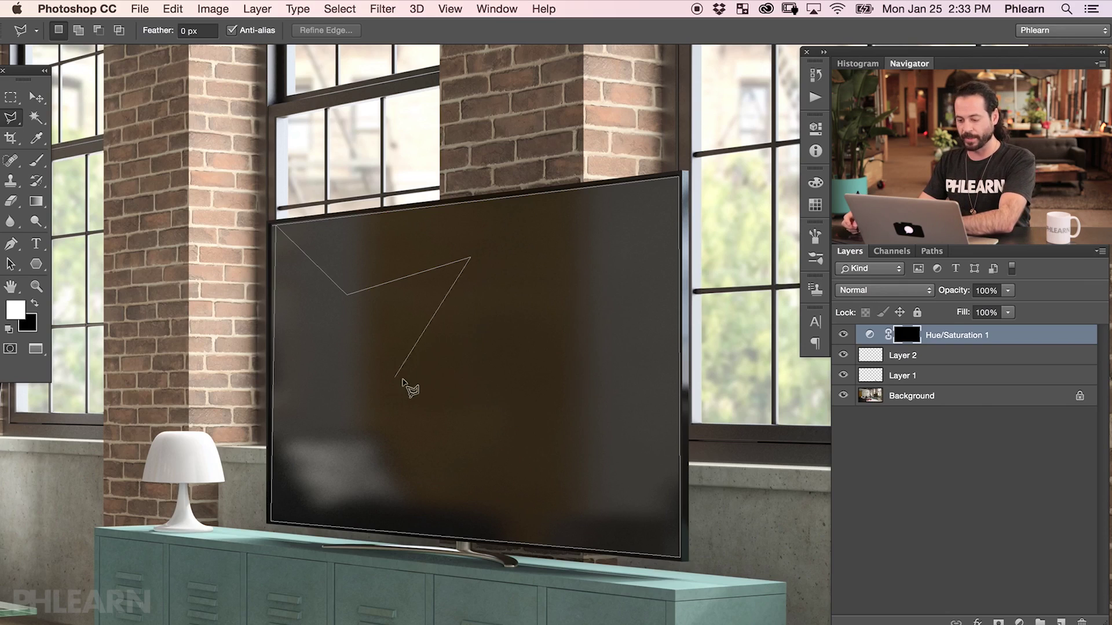
key("BackSpace")
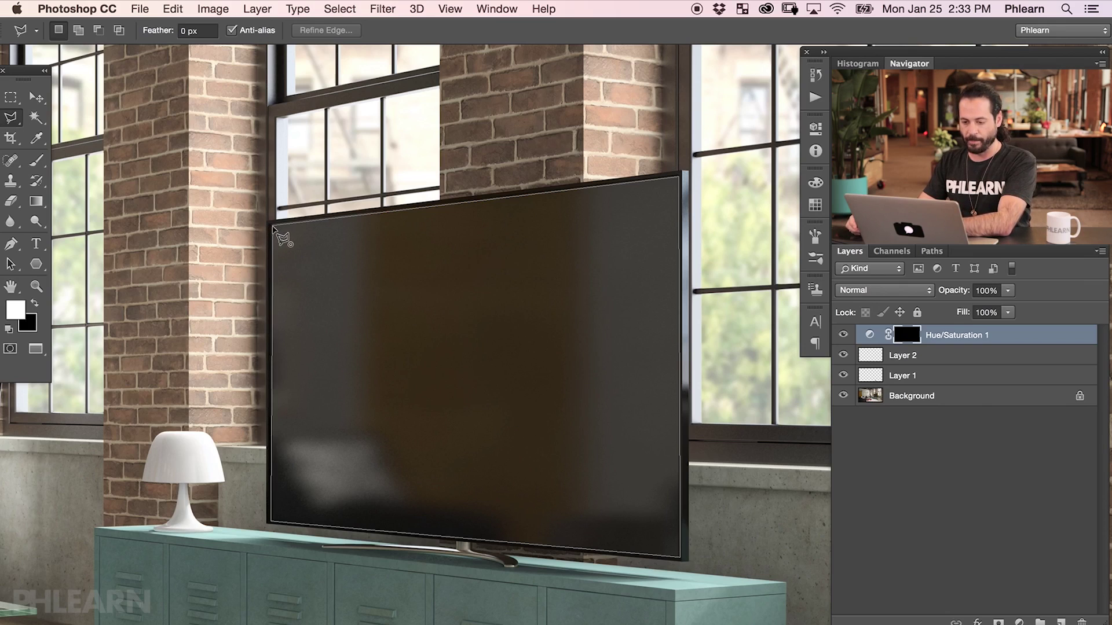
Close the television screen selection and use it to mask a group containing a new empty layer.
left_click(273, 228)
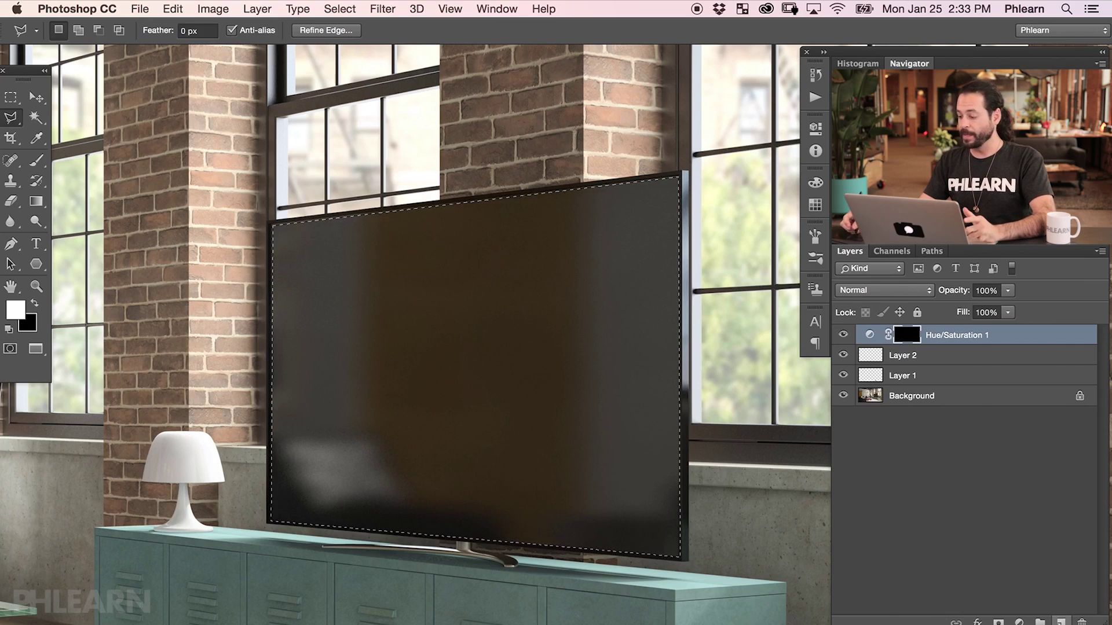
left_click(1061, 622)
key("super+g")
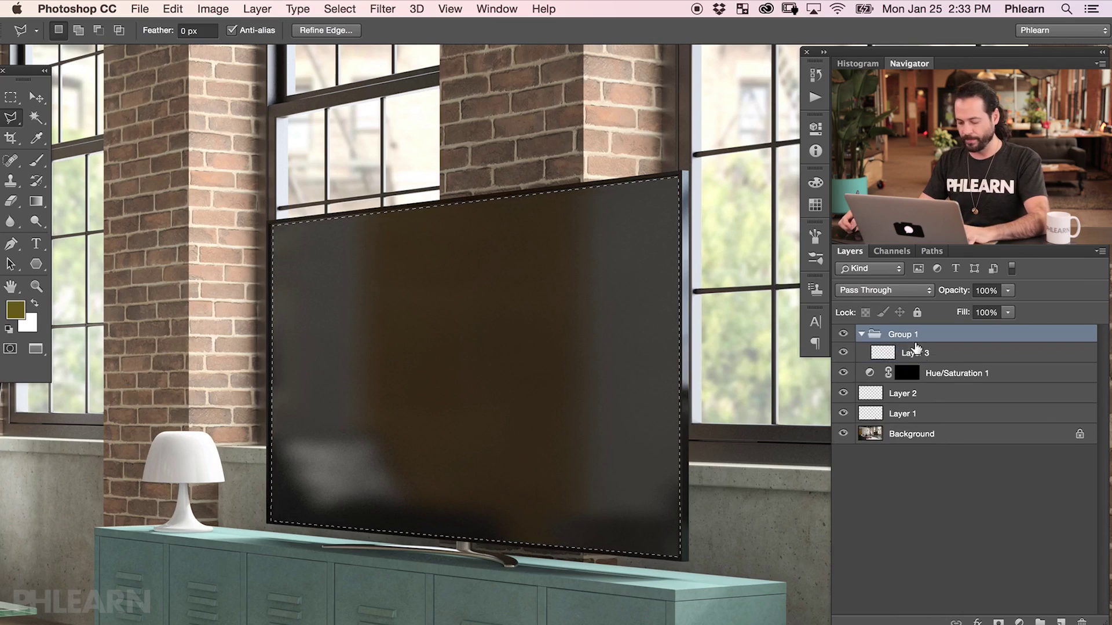
left_click(1000, 622)
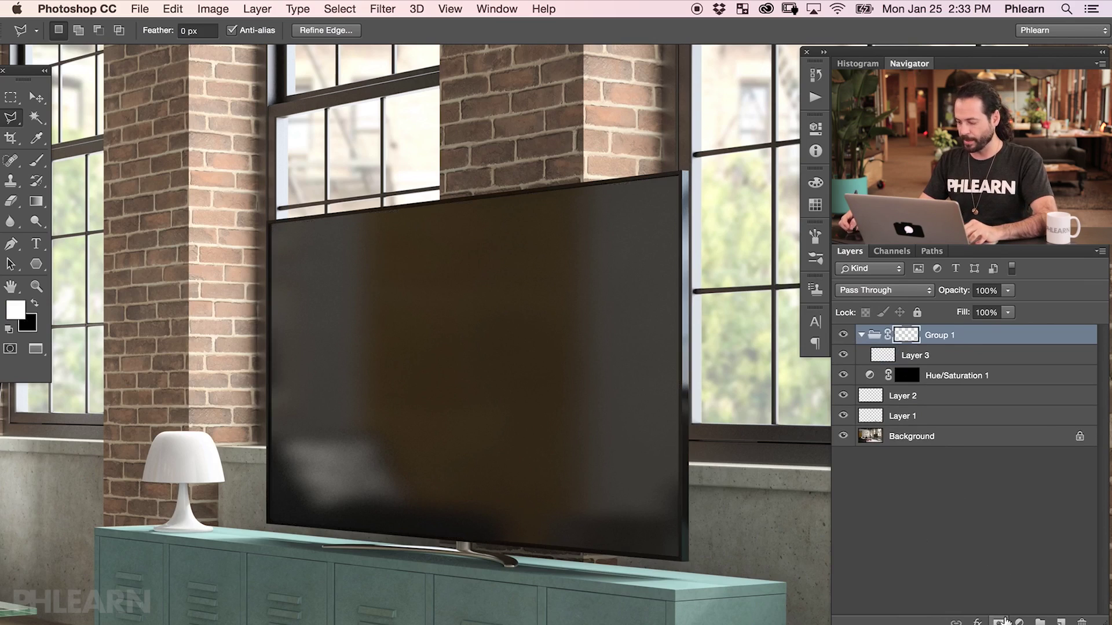
Select Layer 3 inside the masked group, float the living room photo beside Parallax.tif, and switch to Parallax.tif.
left_click(914, 355)
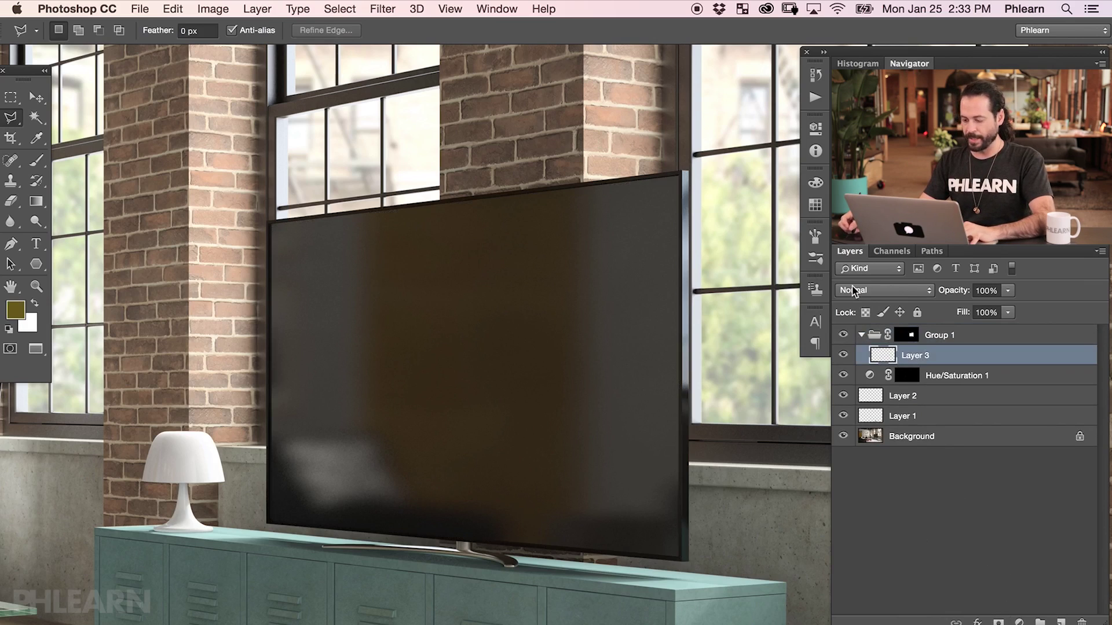
key("super+0")
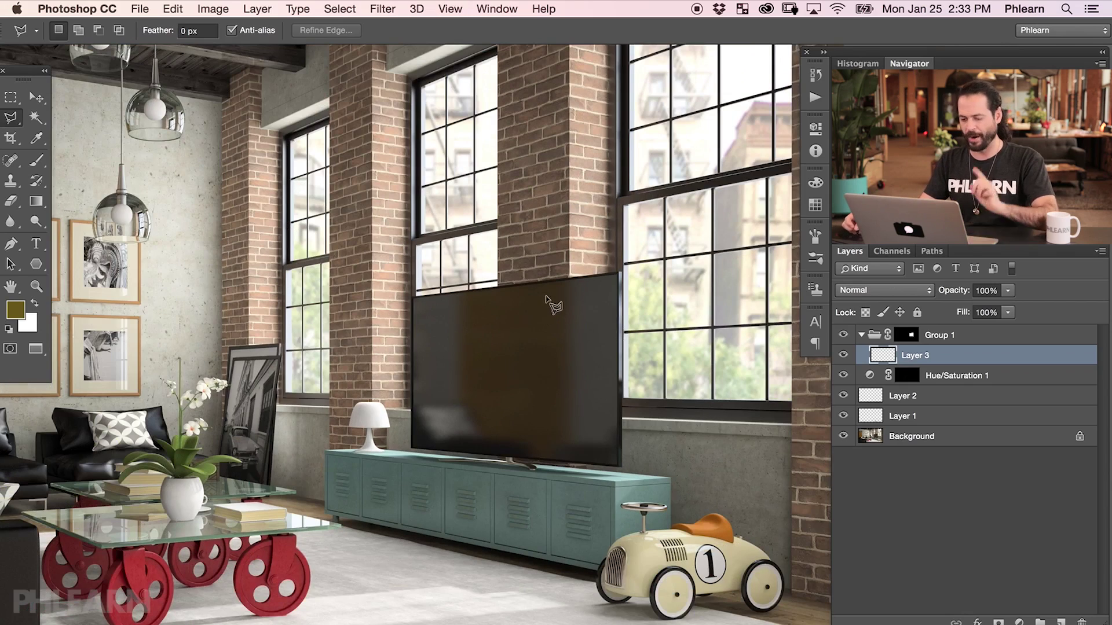
key("shift+f")
key("super+minus")
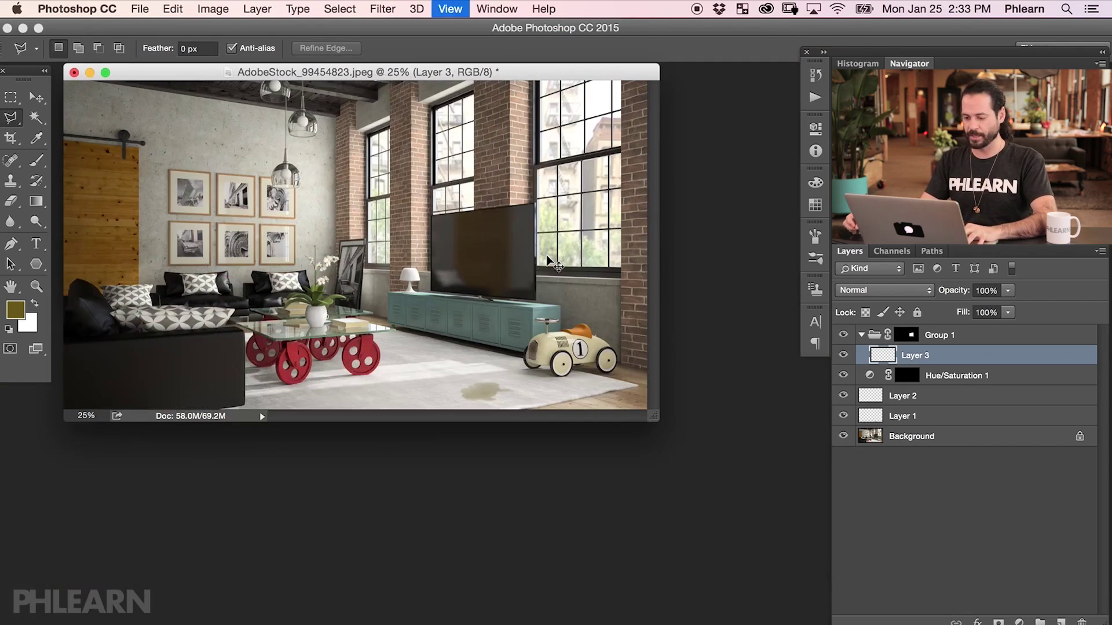
left_click_drag(497, 82, 544, 231)
left_click(435, 98)
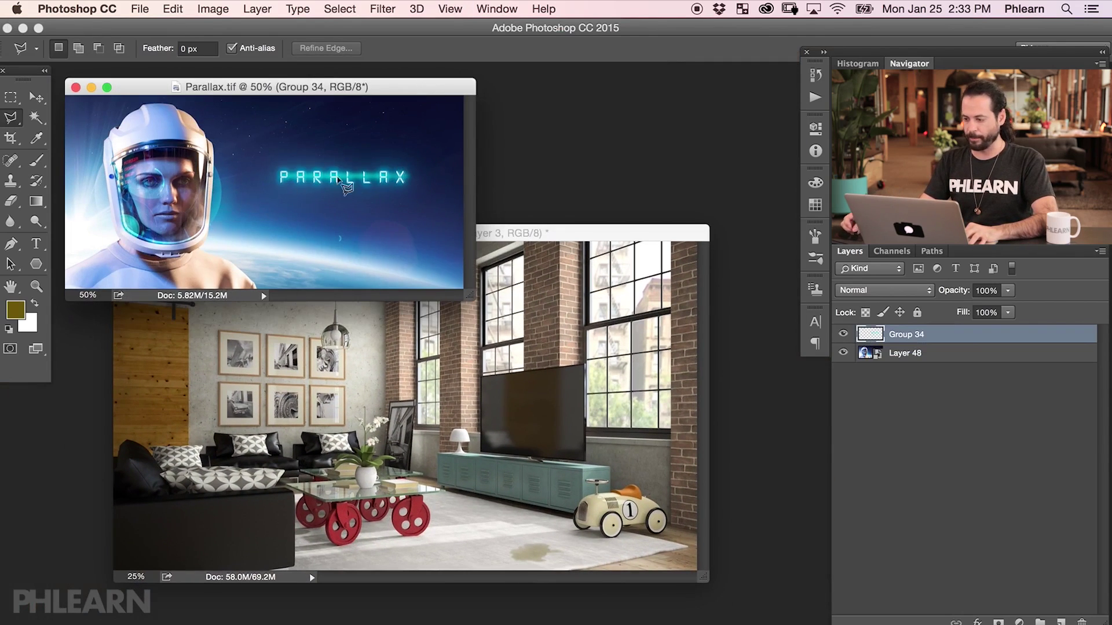
Copy both Parallax.tif layers, Group 34 and Layer 48, into the masked group of the living room photo.
left_click(927, 359, "shift")
key("v")
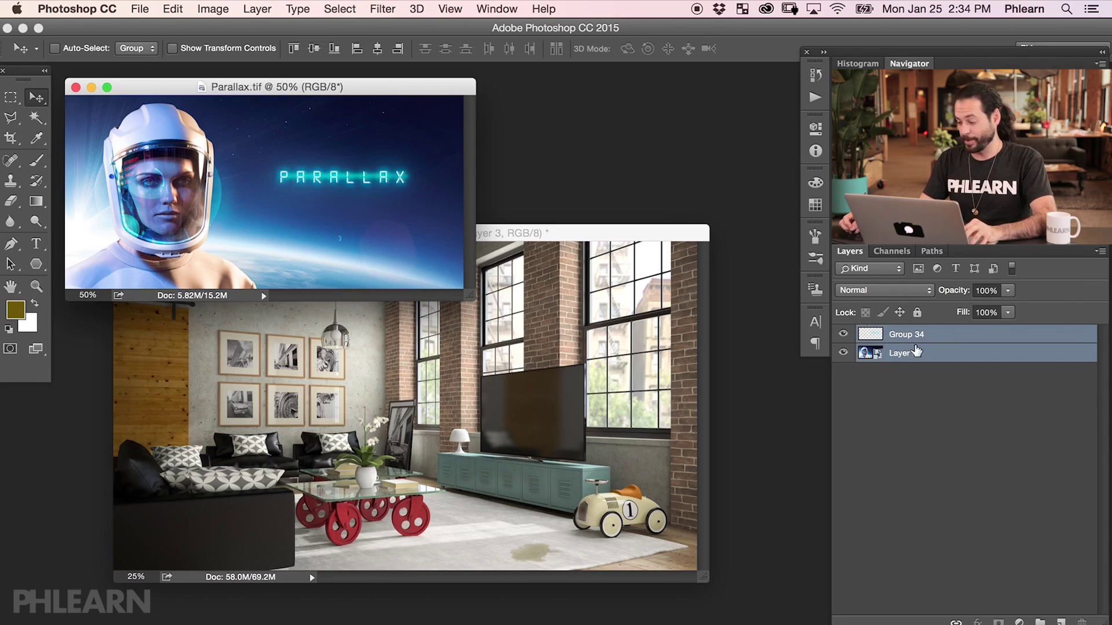
left_click_drag(918, 353, 625, 437)
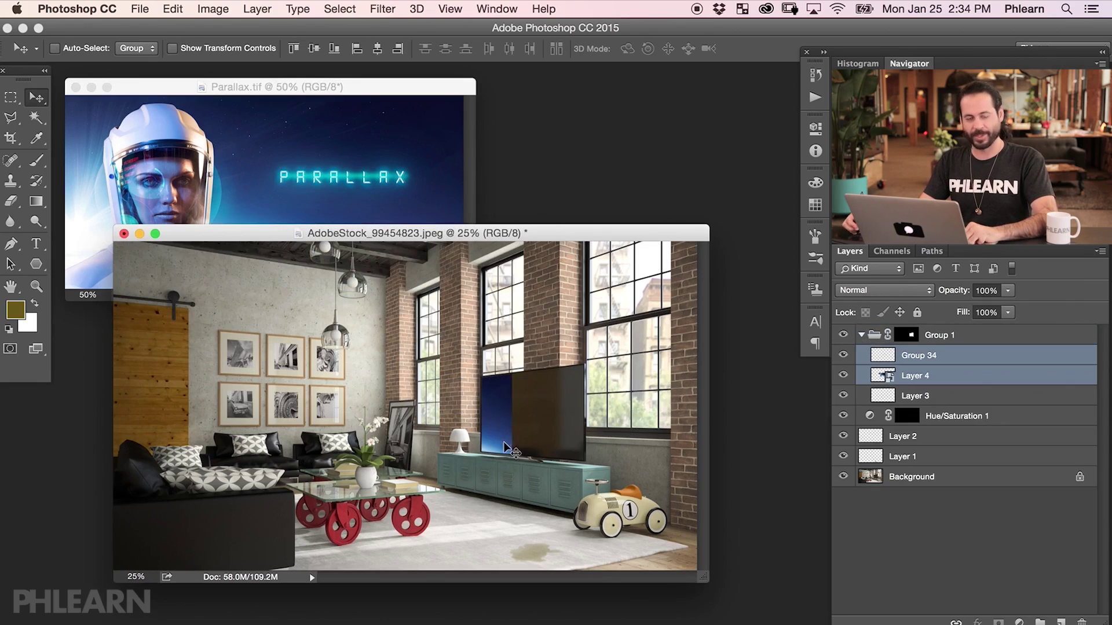
Return the living room photo to full-screen view and move the astronaut image layer over the television screen.
key("f")
key("super+equal")
key("super+equal")
key("super+equal")
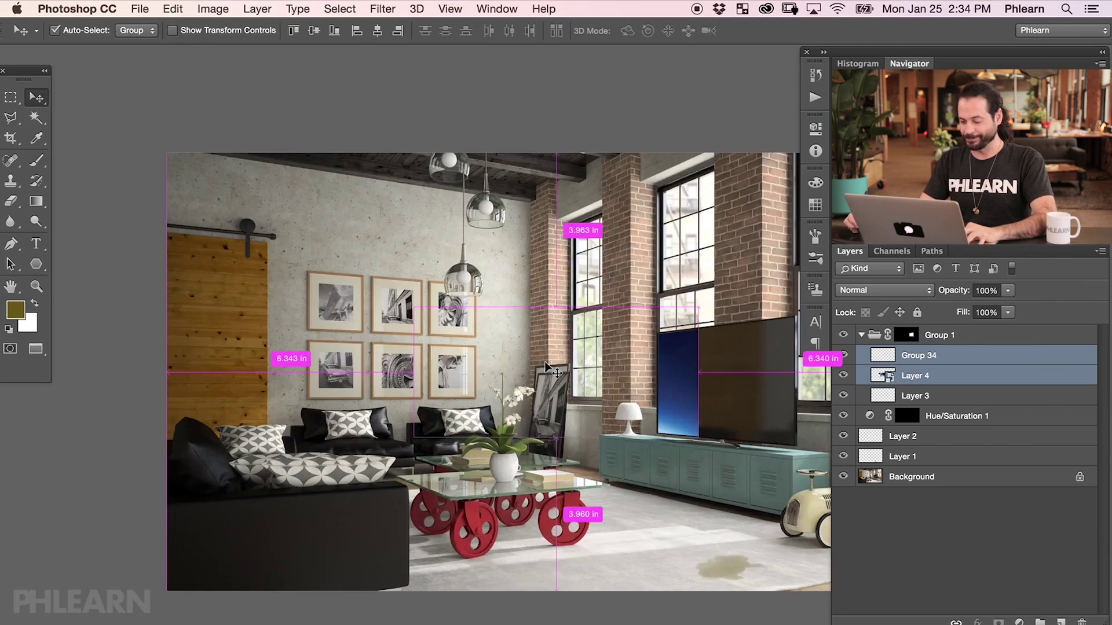
scroll(781, 377, "right", 5)
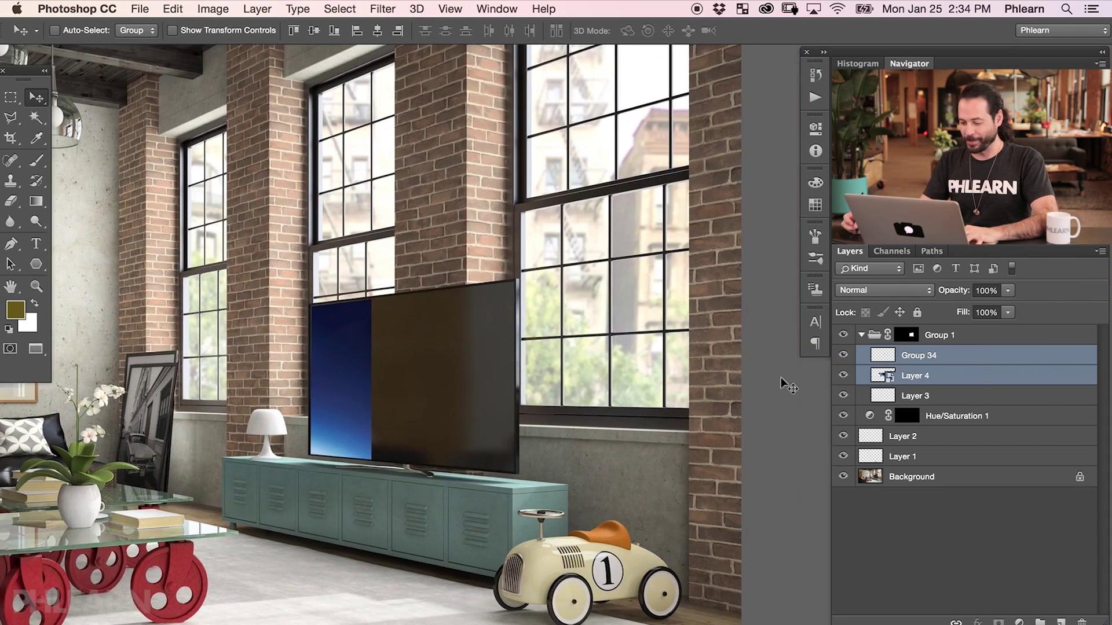
left_click(944, 376)
left_click_drag(376, 487, 688, 472)
Transform the astronaut image to fit the television screen and follow its perspective, and apply the transform.
key("super+t")
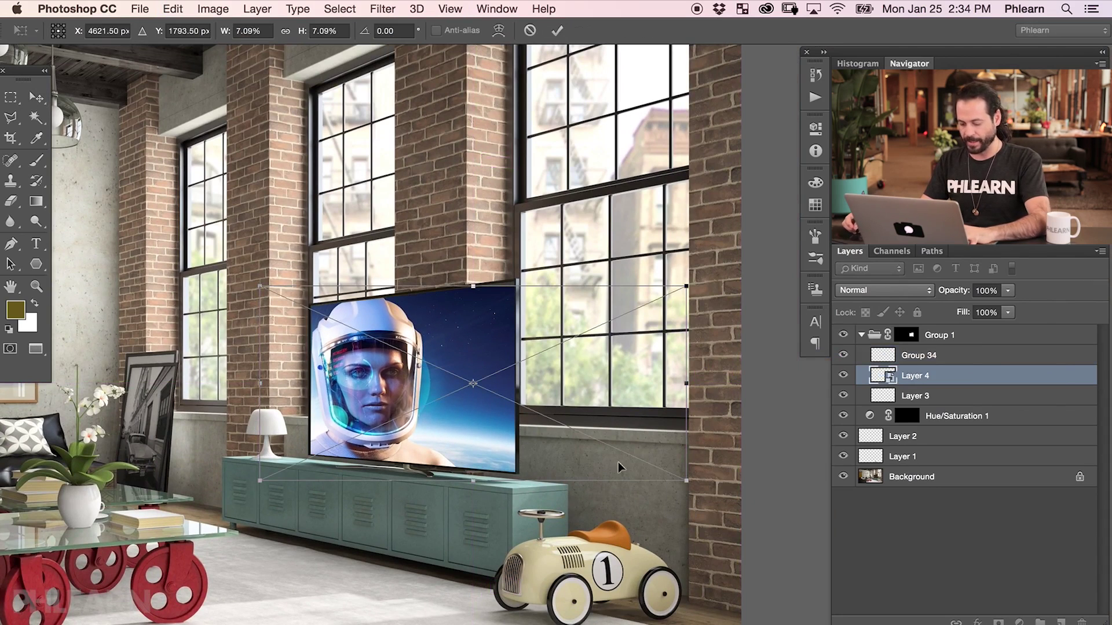
key("super+equal")
scroll(382, 372, "right", 3)
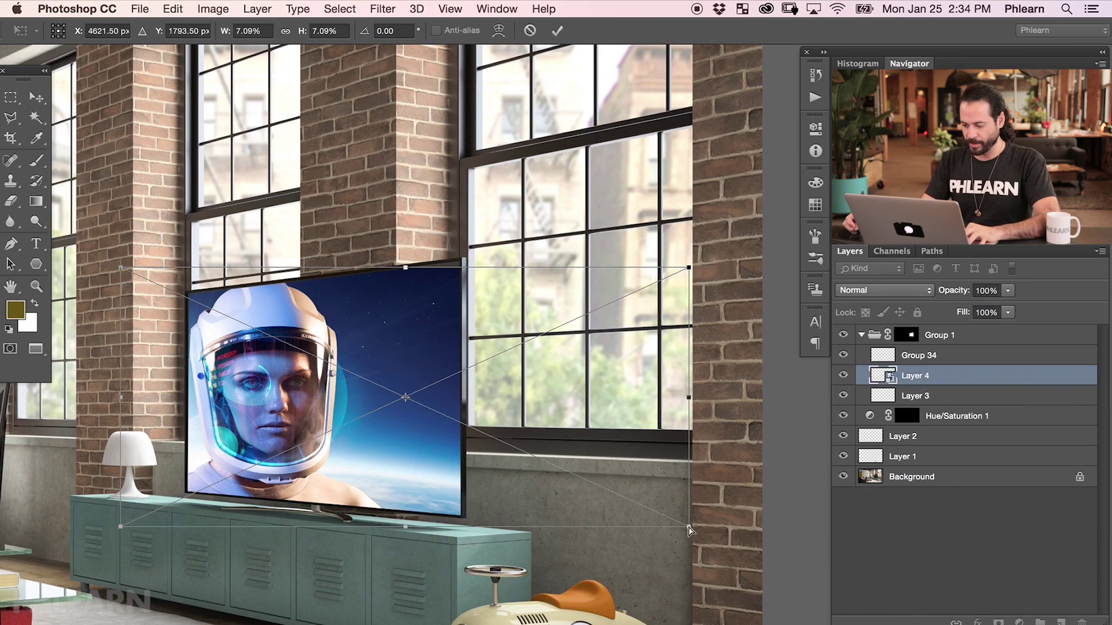
left_click_drag(690, 530, 637, 551)
mouse_move(578, 496)
left_mouse_down()
mouse_move(564, 495)
mouse_move(571, 484)
left_mouse_up()
key("Return")
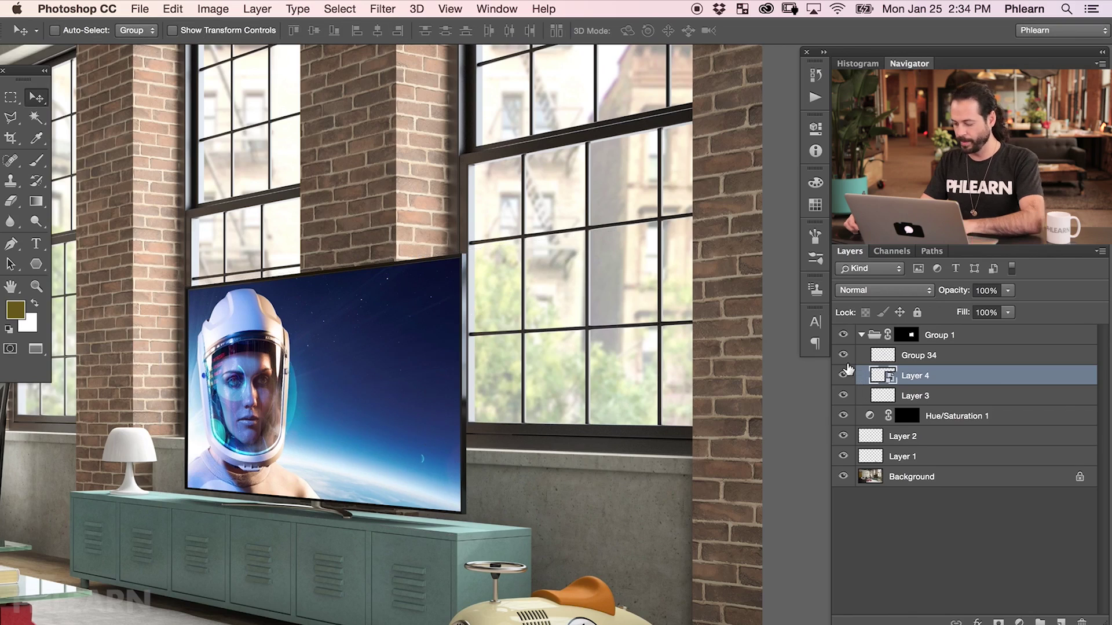
Place the PARALLAX title beside the astronaut on the television screen, scale and skew it to match the perspective, and apply.
left_click(918, 355)
left_click_drag(596, 510, 599, 460)
key("ctrl+t")
left_click_drag(518, 305, 485, 323)
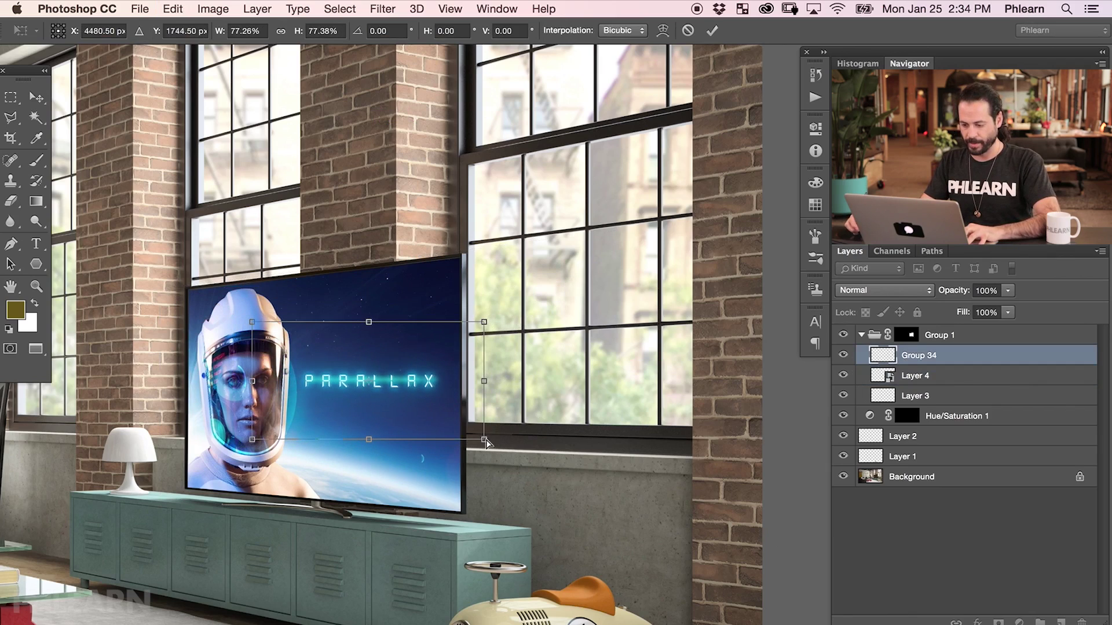
mouse_move(488, 447)
left_mouse_down()
mouse_move(488, 470)
mouse_move(488, 404)
mouse_move(487, 474)
mouse_move(493, 457)
left_mouse_up()
mouse_move(490, 378)
left_mouse_down()
mouse_move(459, 393)
mouse_move(478, 387)
left_mouse_up()
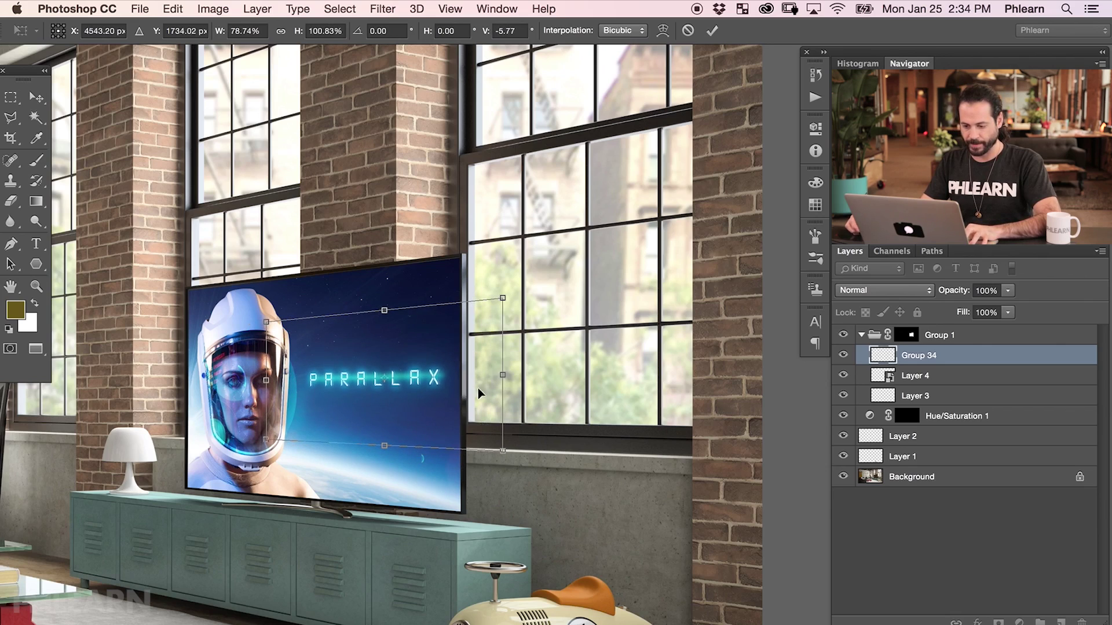
key("Return")
View the group's layer mask on its own and return to the normal image view.
scroll(412, 461, "left", 5)
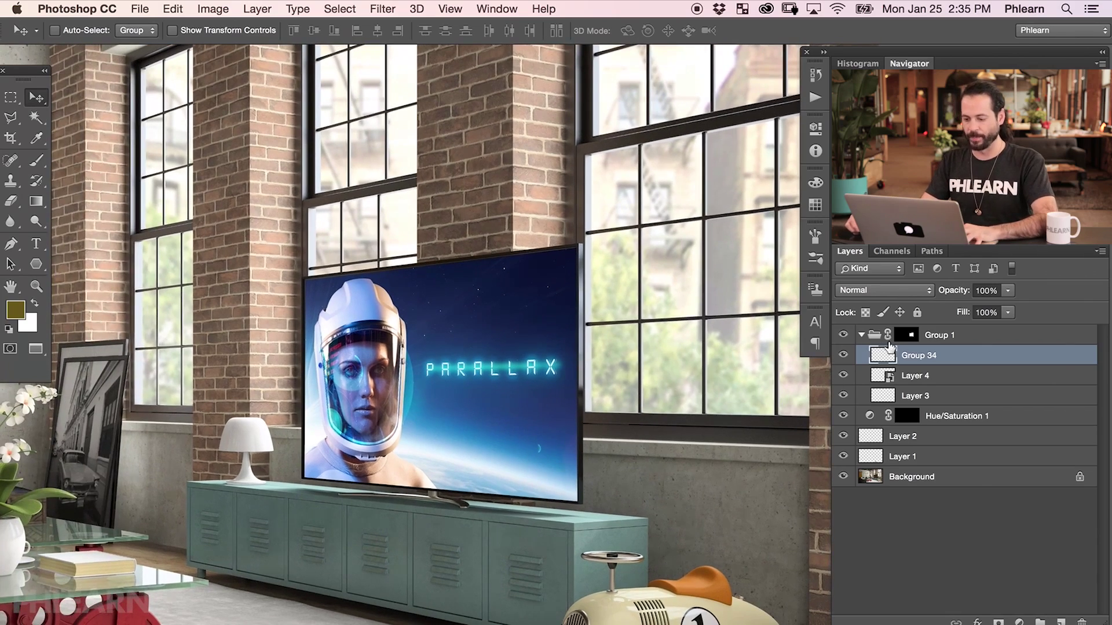
left_click(908, 336, "alt")
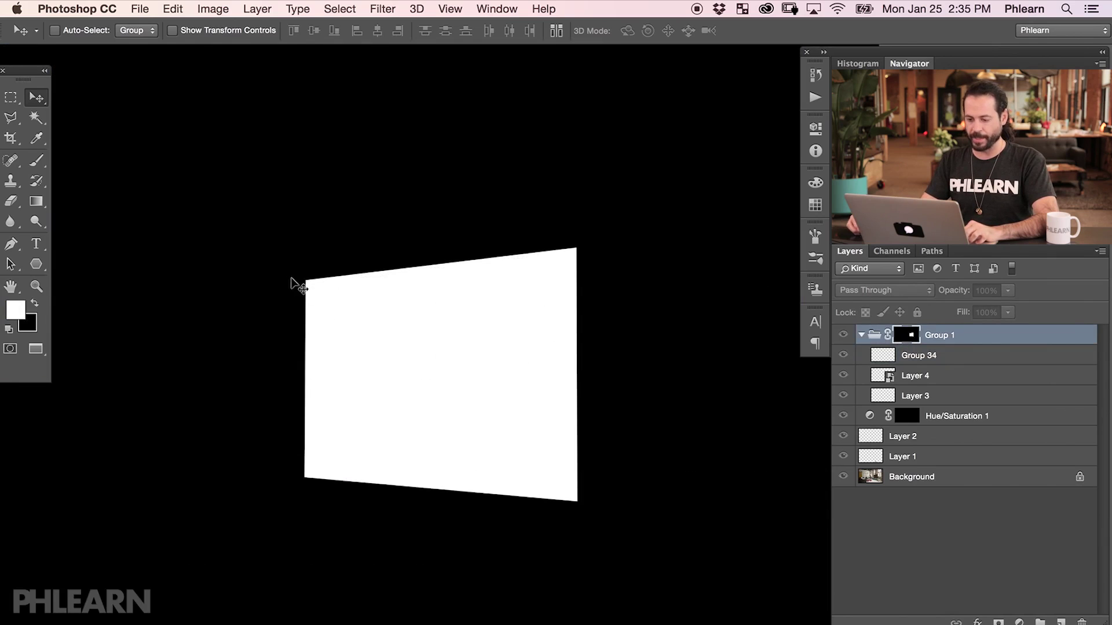
left_click(905, 337, "alt")
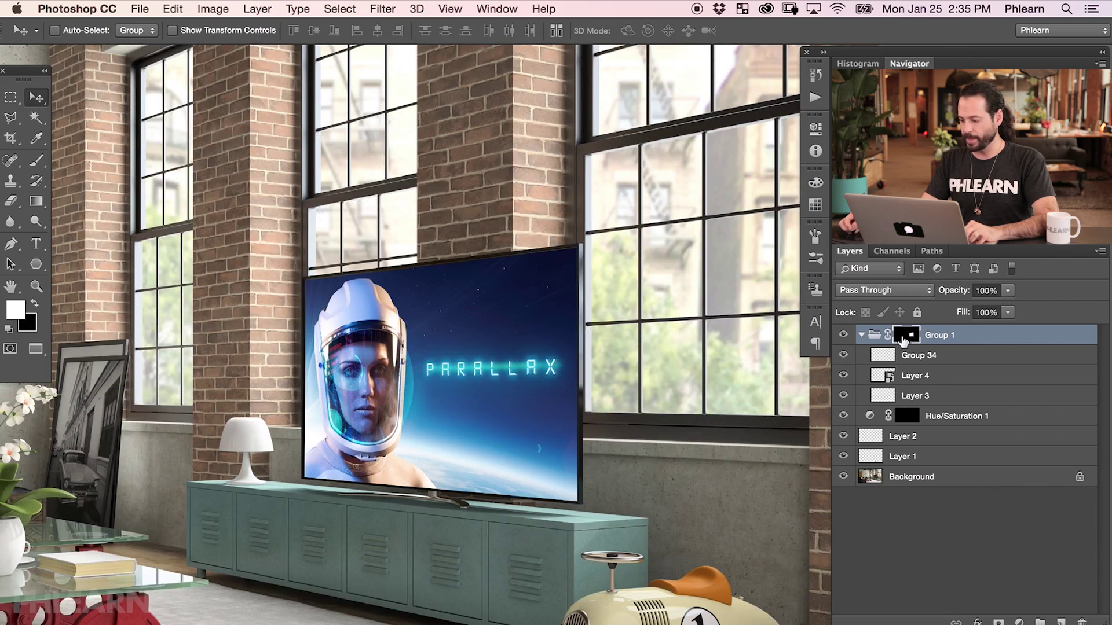
Collapse the group, compare the television with the group hidden and shown, and expand the group again.
left_click(862, 335)
left_click(842, 336)
left_click(842, 336)
left_click(842, 335)
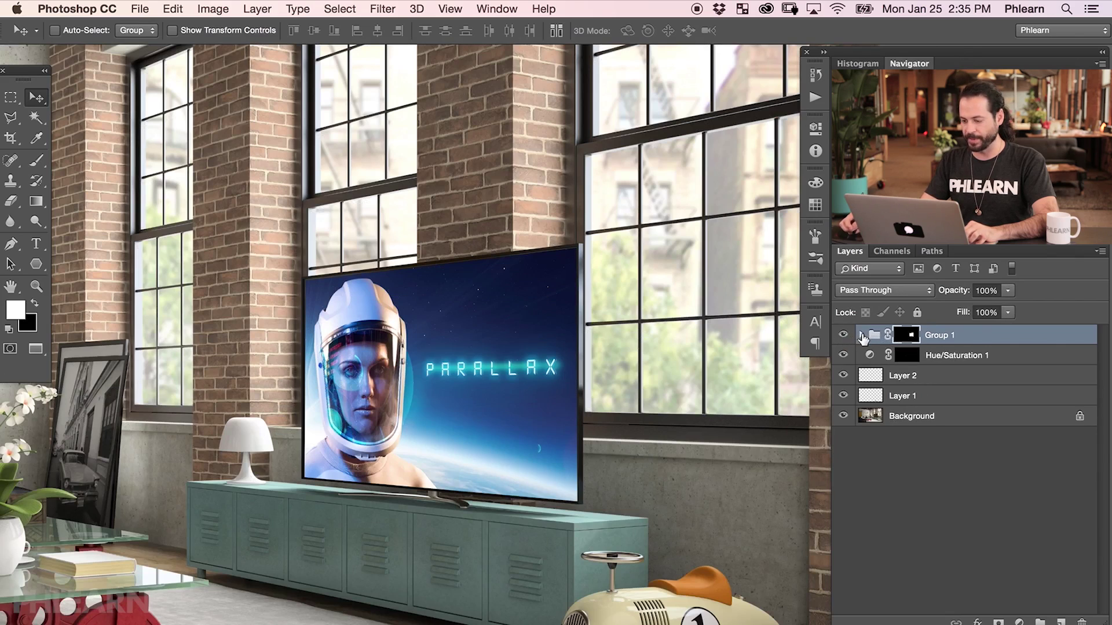
left_click(862, 335)
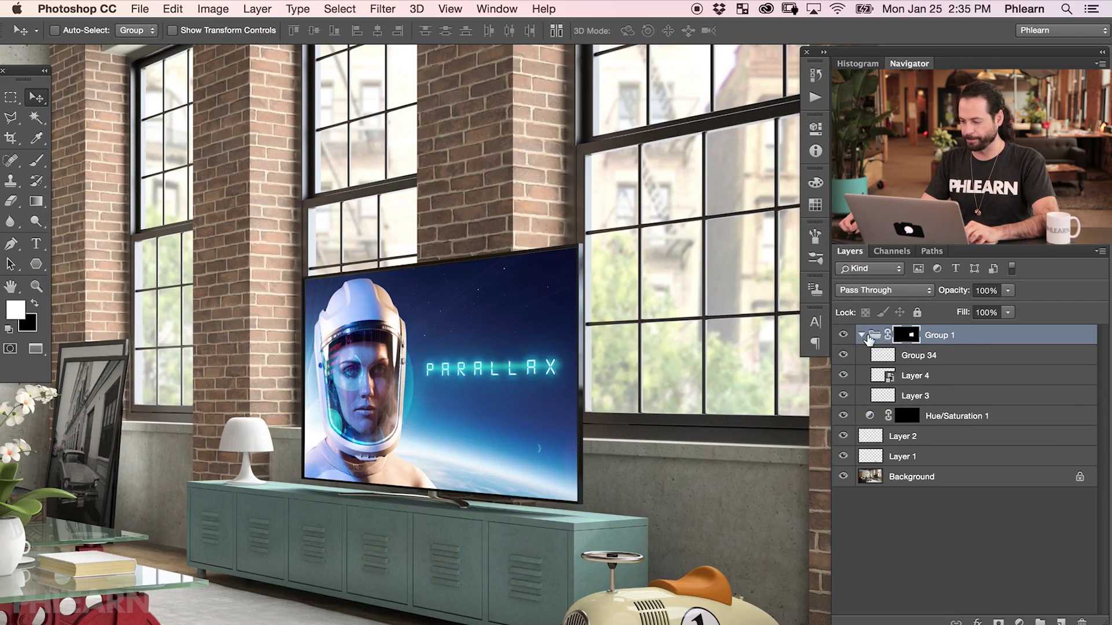
Hide the astronaut image and the PARALLAX title layers inside the group.
left_click(915, 356)
left_click(915, 376)
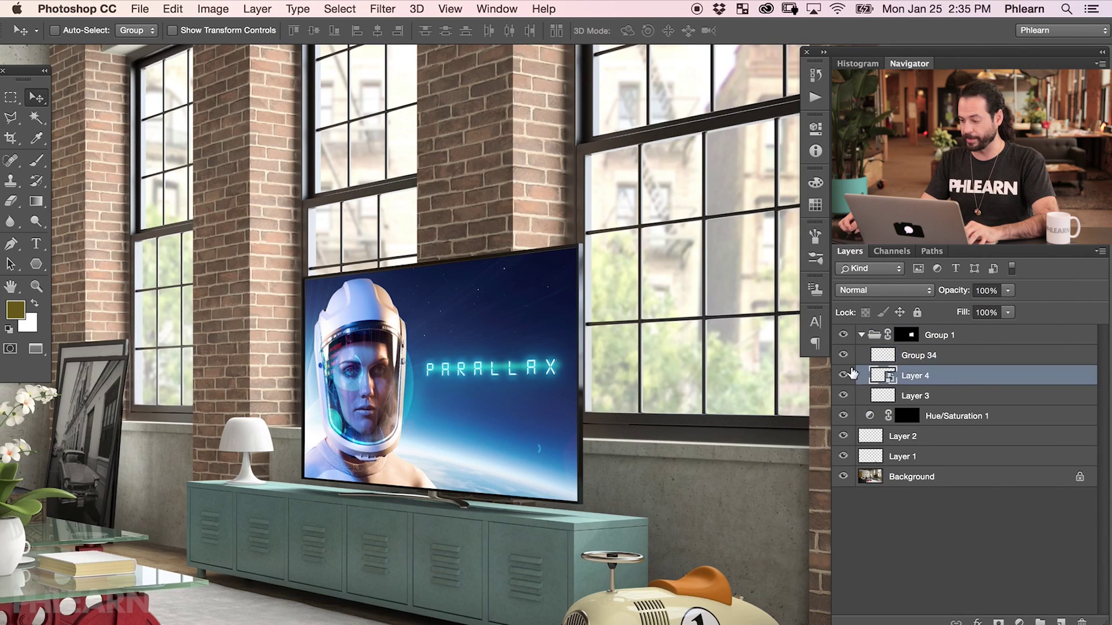
left_click(843, 374)
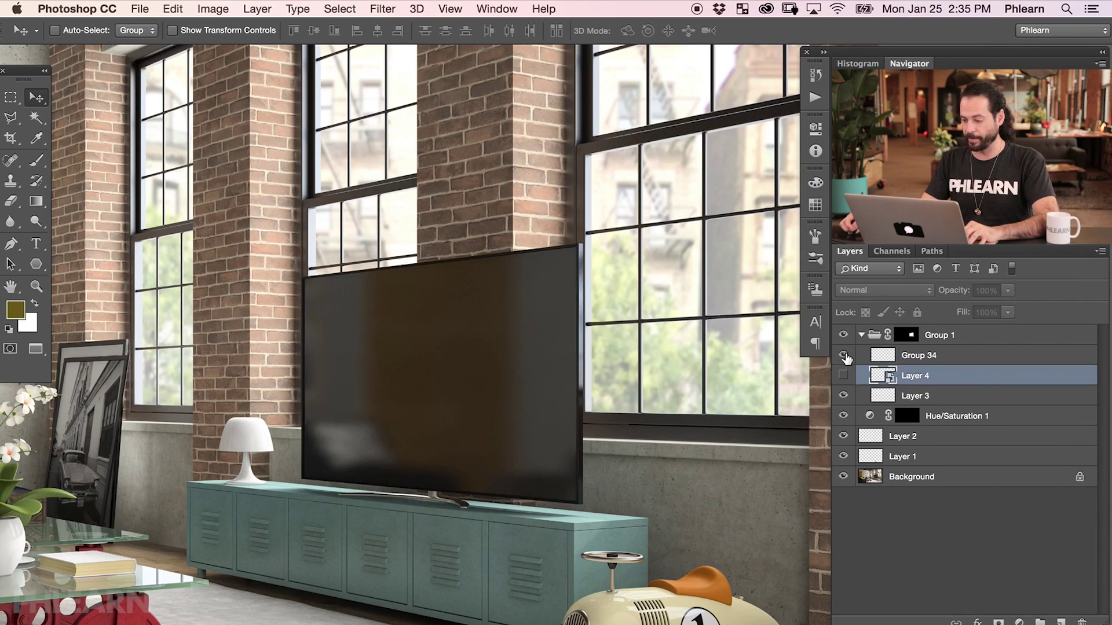
Show the astronaut image and PARALLAX title layers again and collapse the television group.
left_click_drag(843, 355, 848, 373)
left_click(862, 336)
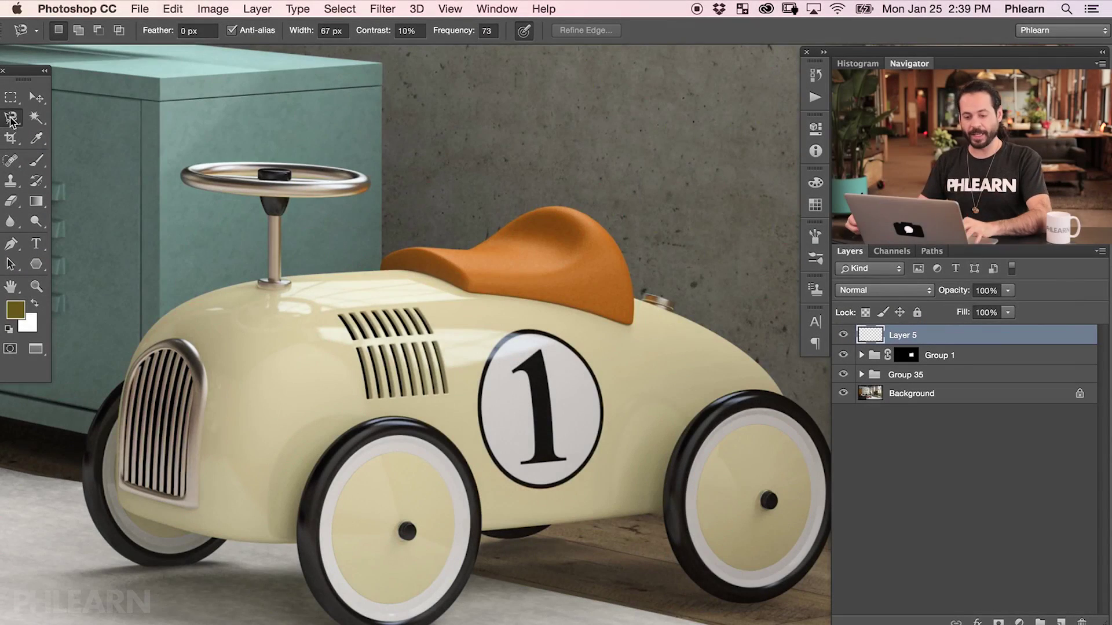
Trace the toy car's orange seat with the Magnetic Lasso tool at frequency 73, close the selection, and deselect it.
mouse_move(11, 120)
left_mouse_down()
mouse_move(73, 121)
mouse_move(70, 147)
left_mouse_up()
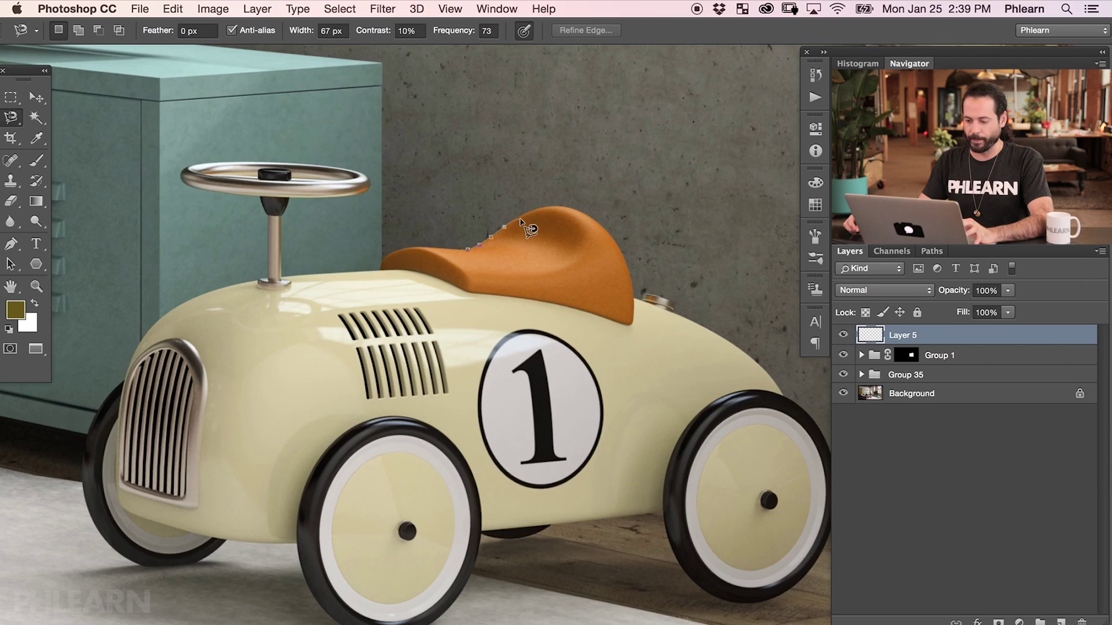
mouse_move(573, 207)
left_mouse_down()
mouse_move(601, 214)
mouse_move(586, 240)
mouse_move(615, 220)
mouse_move(604, 238)
mouse_move(629, 248)
left_mouse_up()
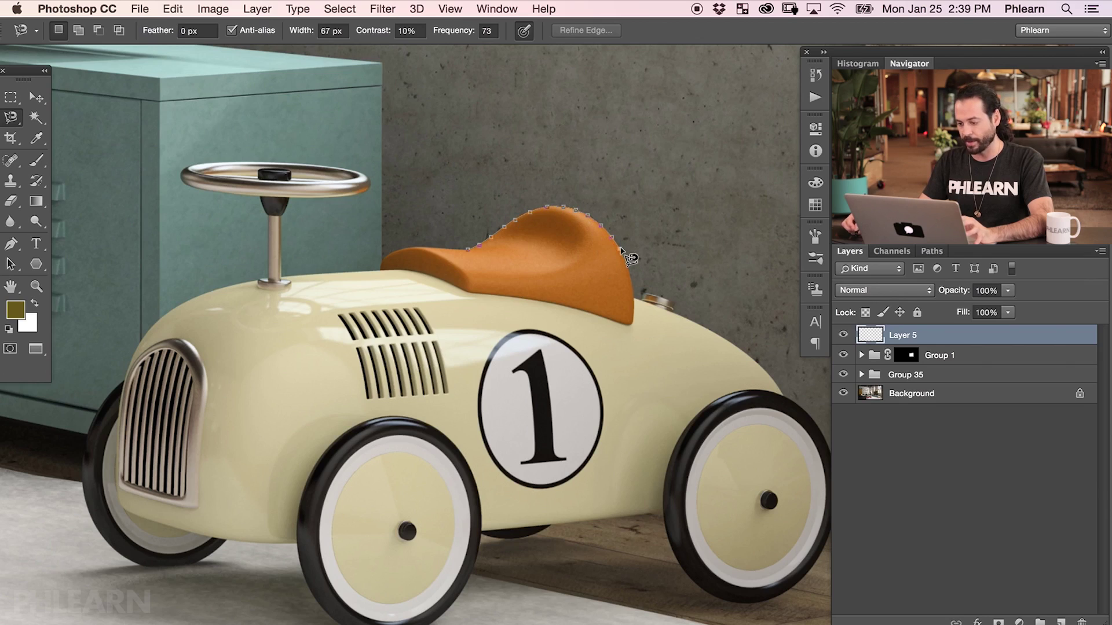
mouse_move(620, 249)
left_mouse_down()
mouse_move(561, 289)
mouse_move(603, 262)
mouse_move(635, 302)
left_mouse_up()
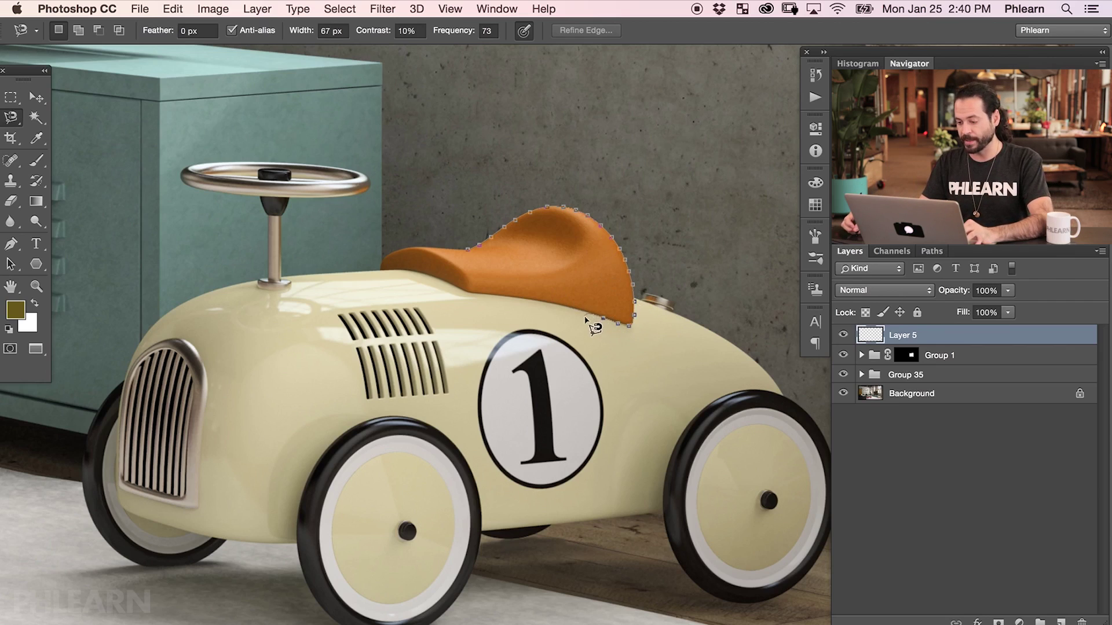
left_click_drag(537, 310, 530, 293)
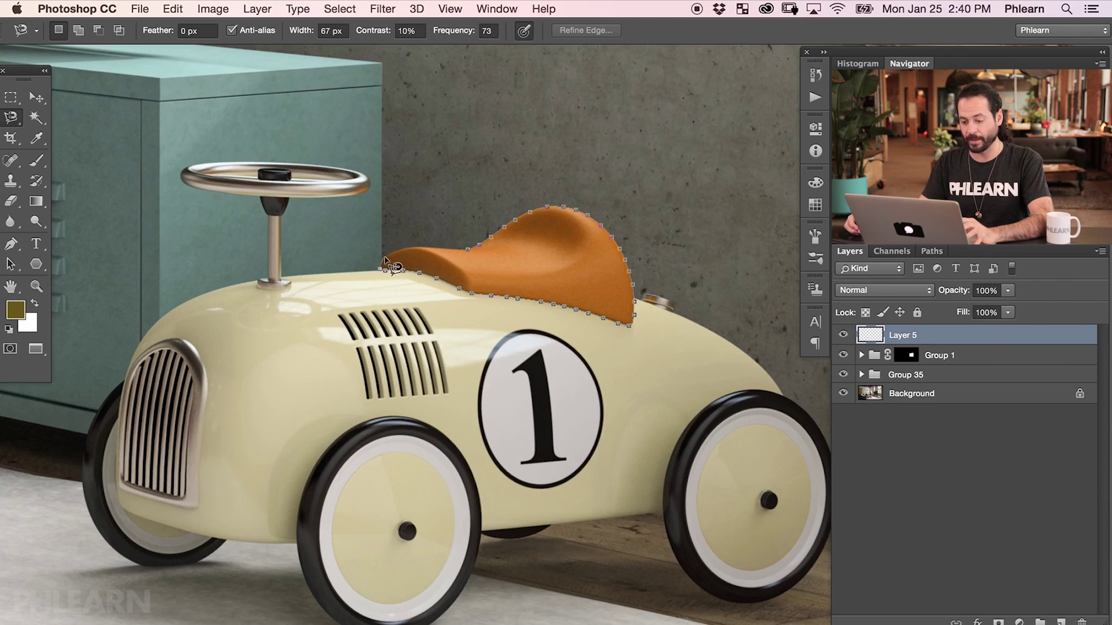
left_click(471, 253)
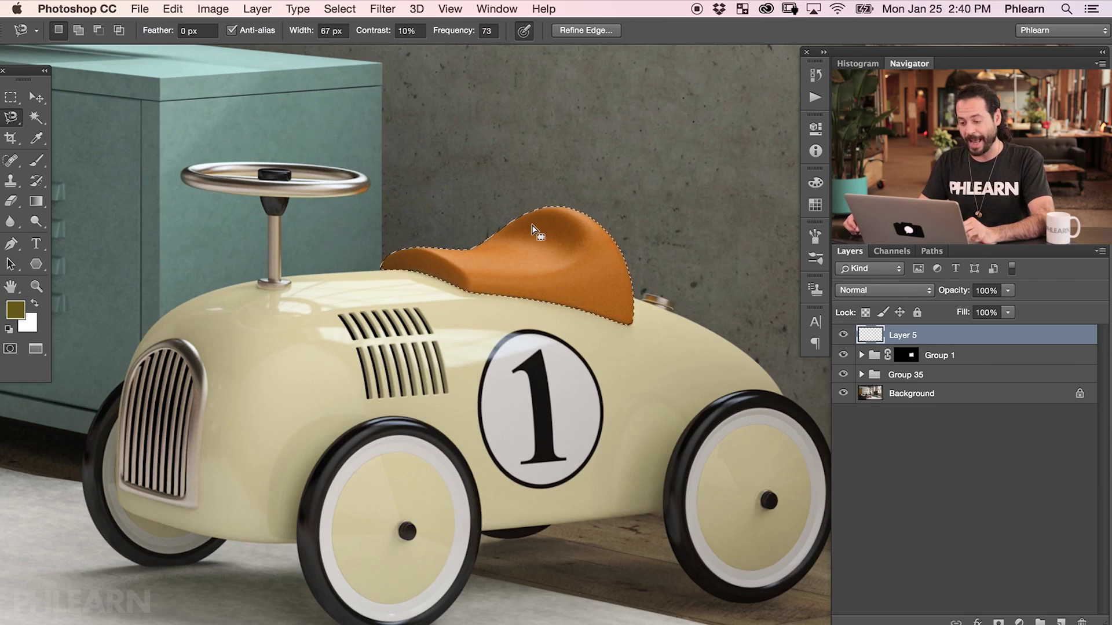
key("super+d")
Try tracing the seat's outline again, raise the Magnetic Lasso frequency to 100 for another trace, and cancel both traces.
left_click(468, 250)
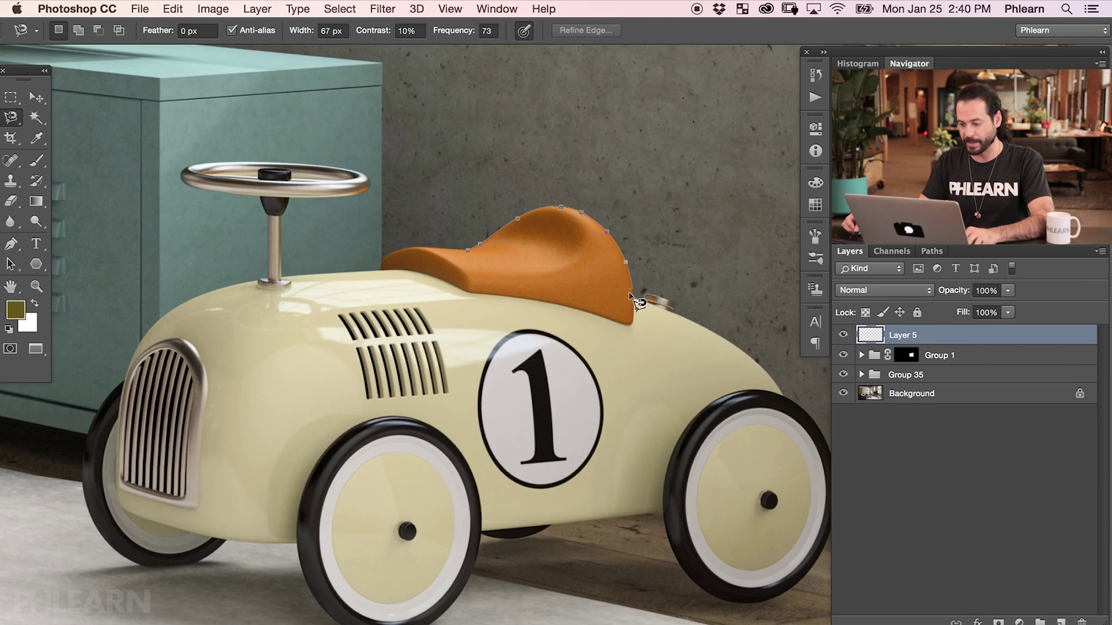
key("Escape")
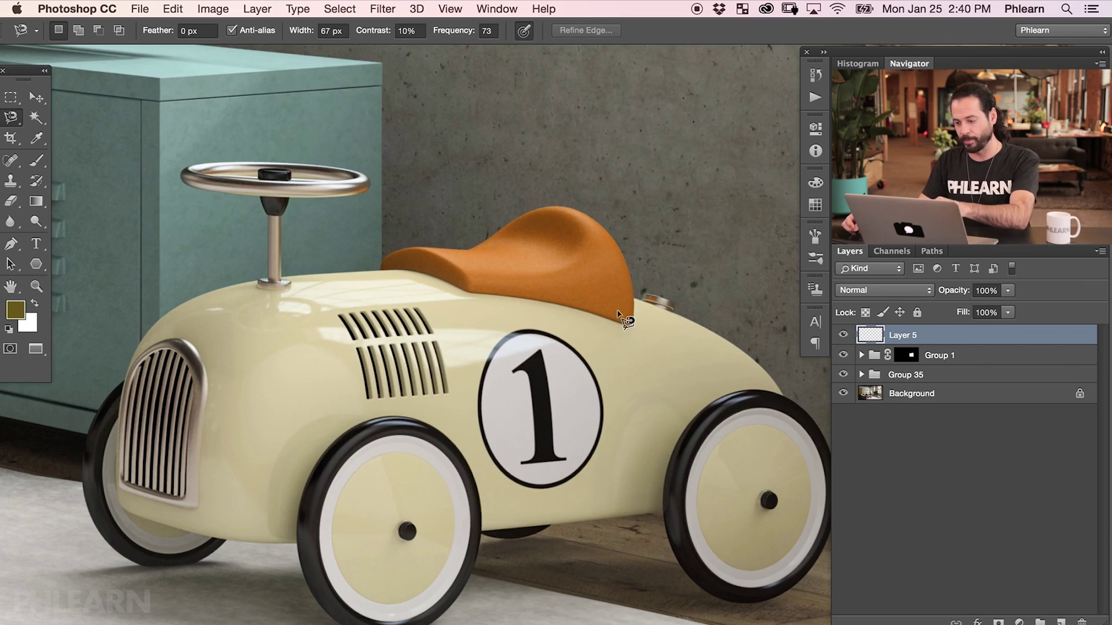
left_click_drag(447, 36, 485, 39)
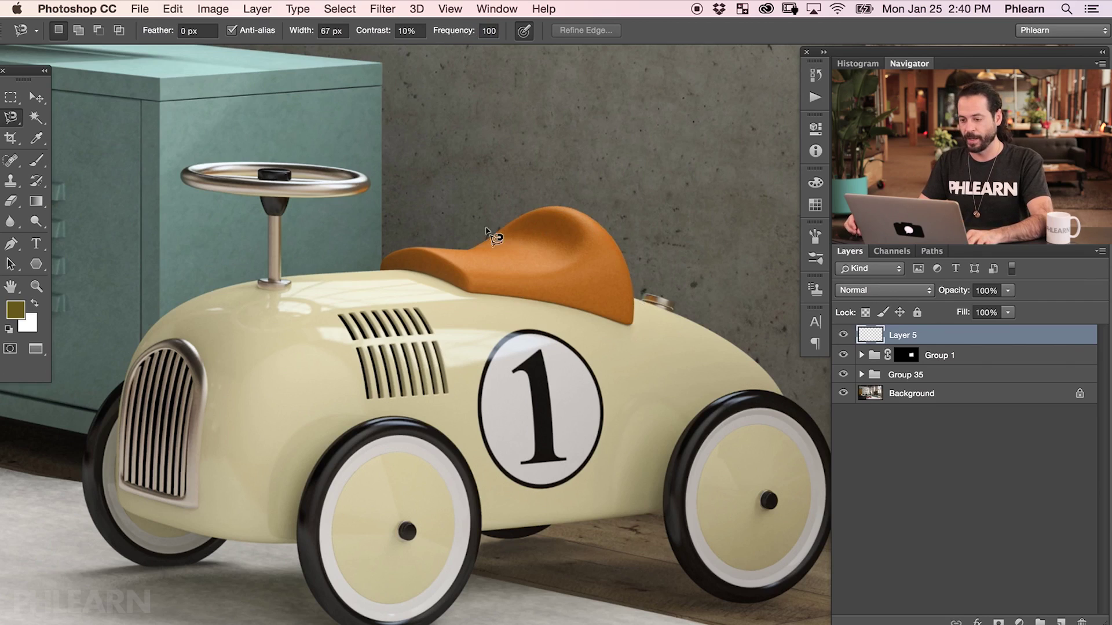
left_click(471, 251)
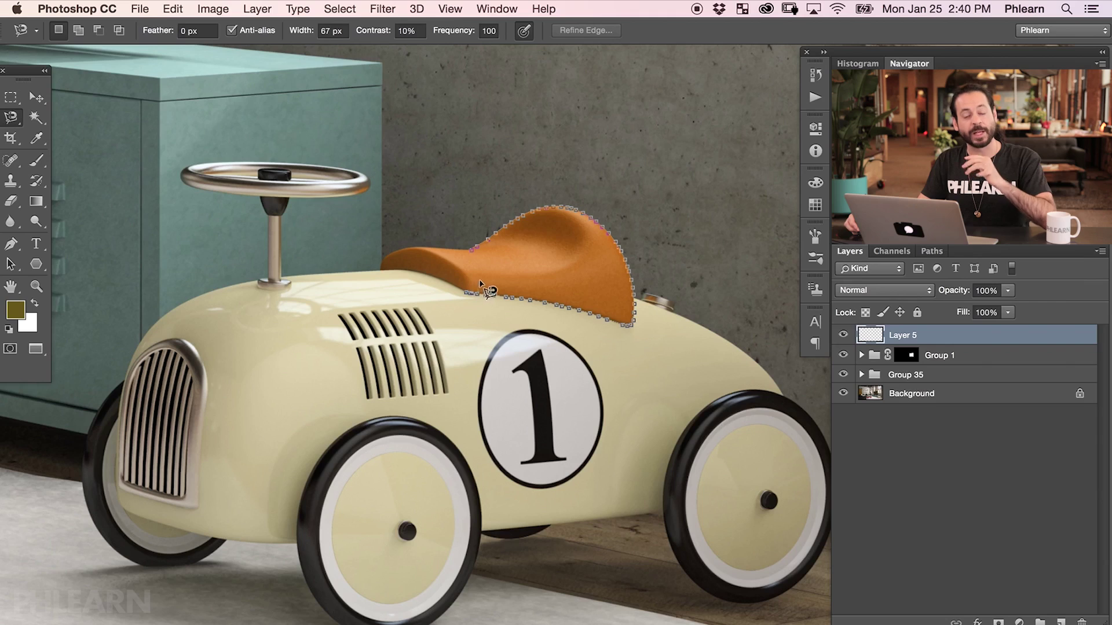
key("Escape")
Select the orange seat by tracing its outline with the Magnetic Lasso at width 55 px, contrast 61% and frequency 57.
mouse_move(459, 34)
left_mouse_down()
mouse_move(427, 38)
mouse_move(449, 35)
left_mouse_up()
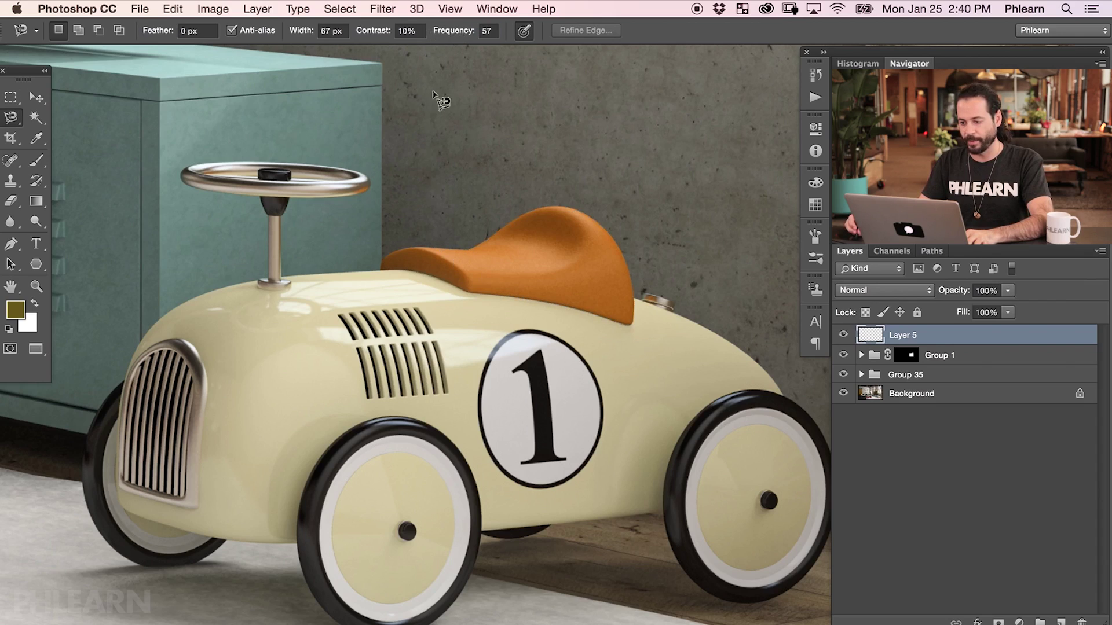
left_click(470, 251)
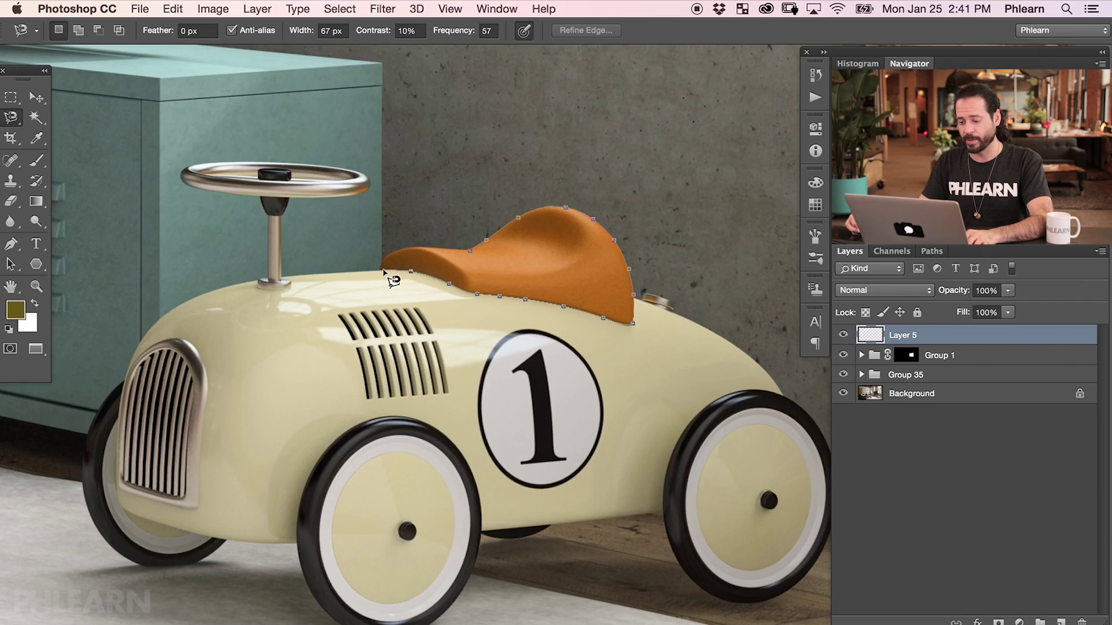
left_click(398, 253)
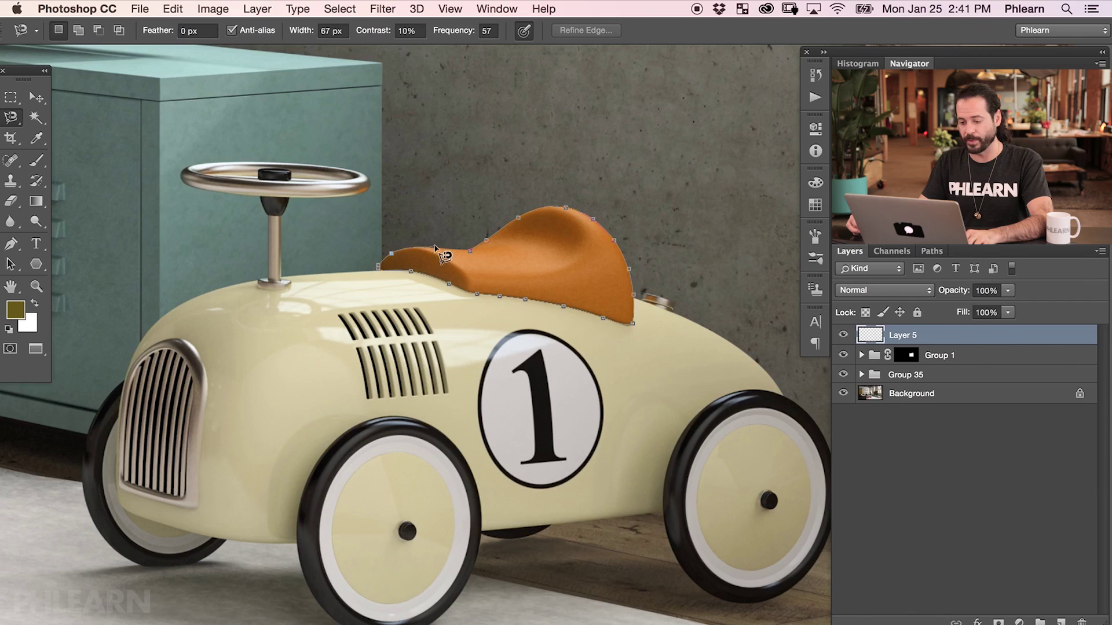
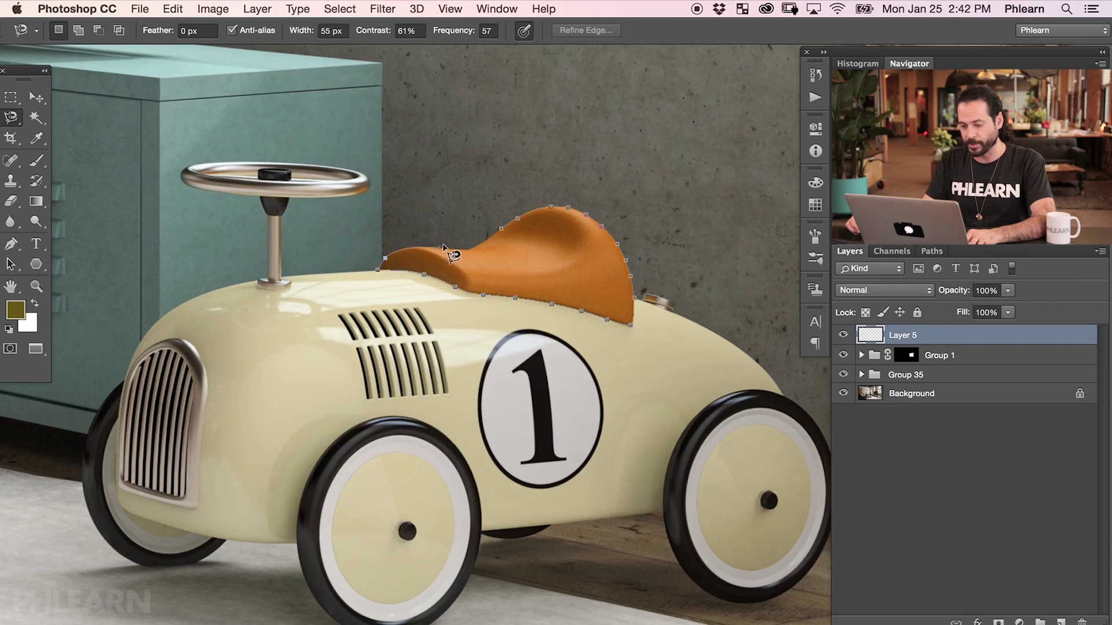
left_click(501, 230)
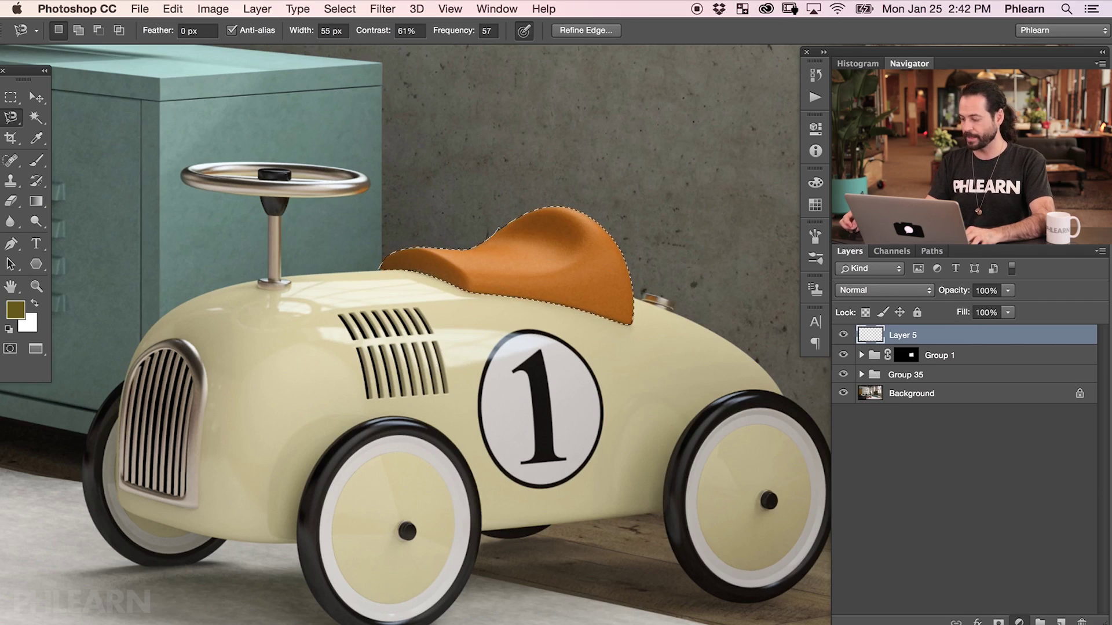
Add a Hue/Saturation adjustment layer masked to the seat selection and set its Hue to -38.
left_click(1018, 622)
left_click(1036, 619)
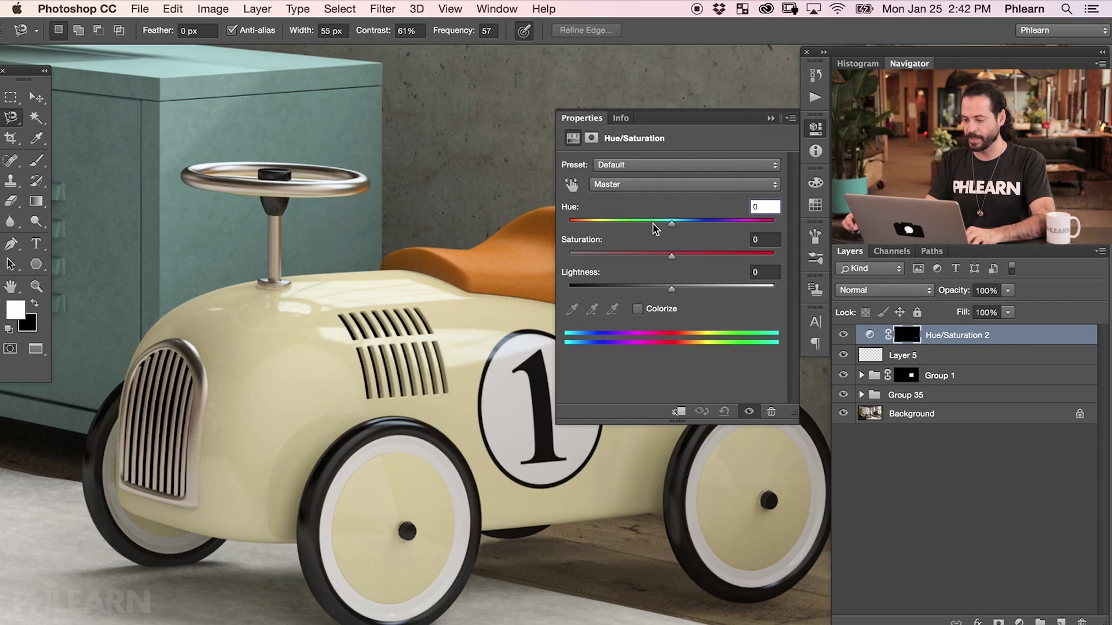
left_click_drag(651, 230, 644, 225)
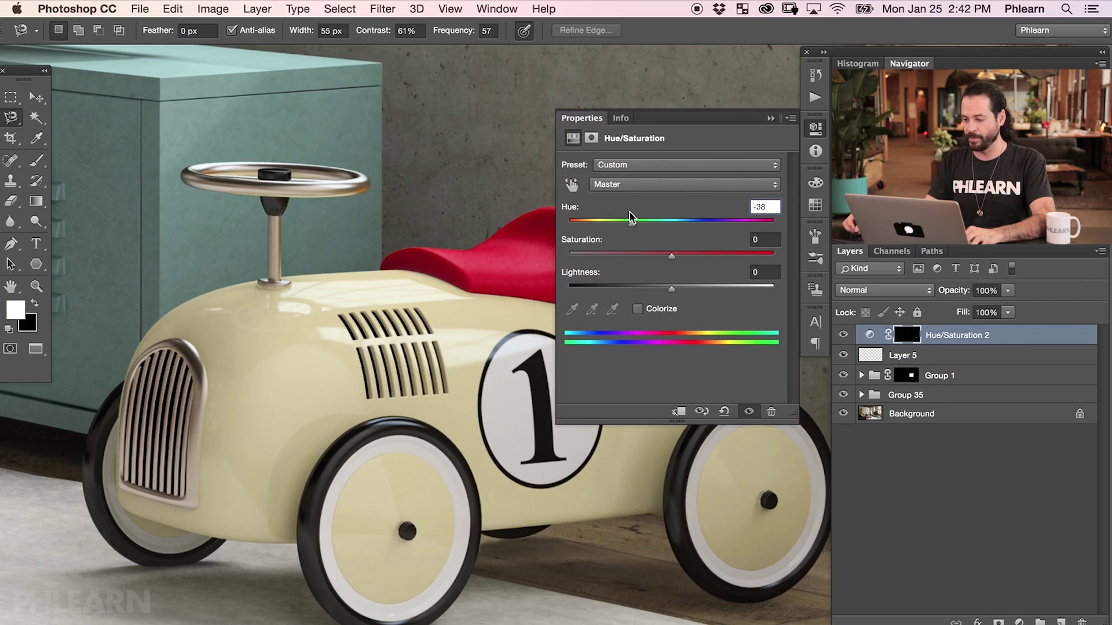
Set the seat's Hue to -29 and check its colour against the whole living room.
key("super+minus")
key("super+minus")
left_click_drag(519, 359, 288, 344)
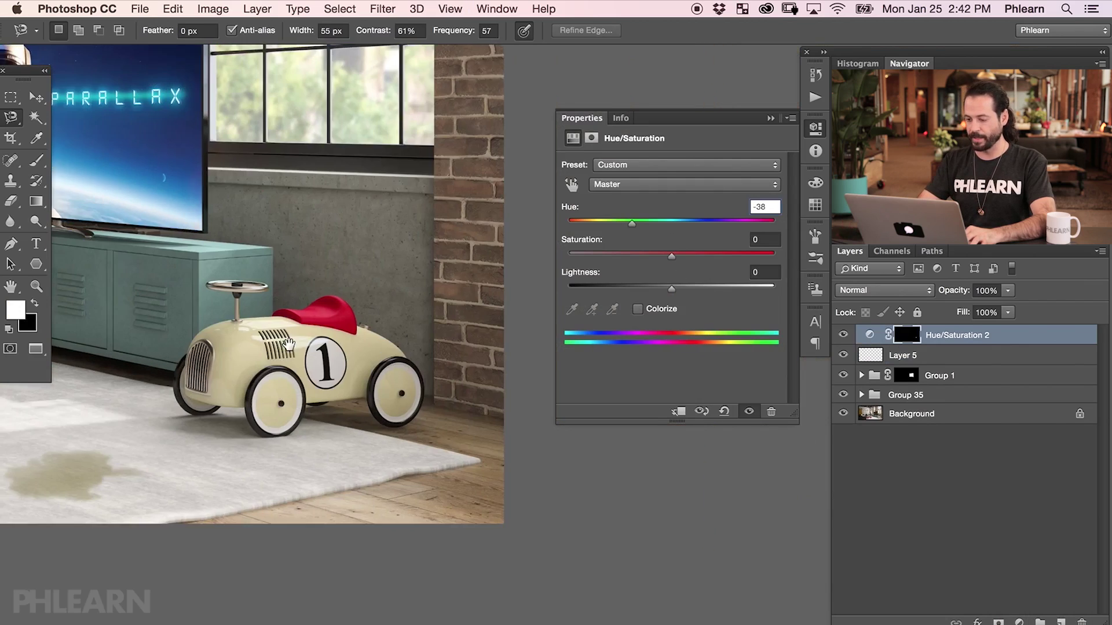
mouse_move(643, 222)
left_mouse_down()
mouse_move(575, 225)
mouse_move(752, 221)
mouse_move(647, 224)
left_mouse_up()
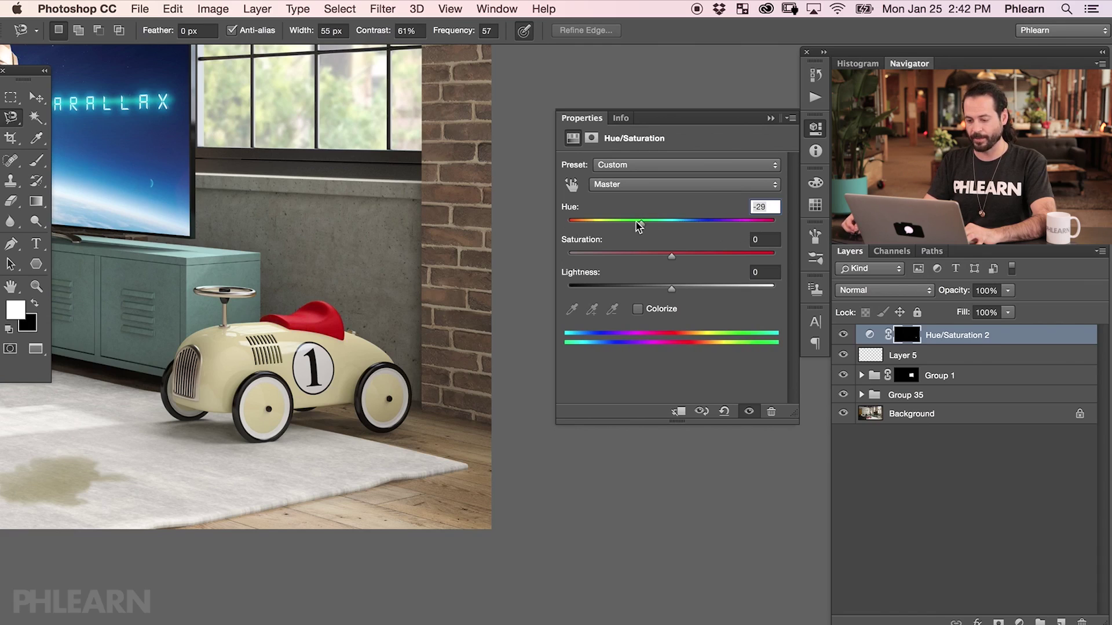
scroll(706, 446, "left", 15)
scroll(705, 446, "up", 5)
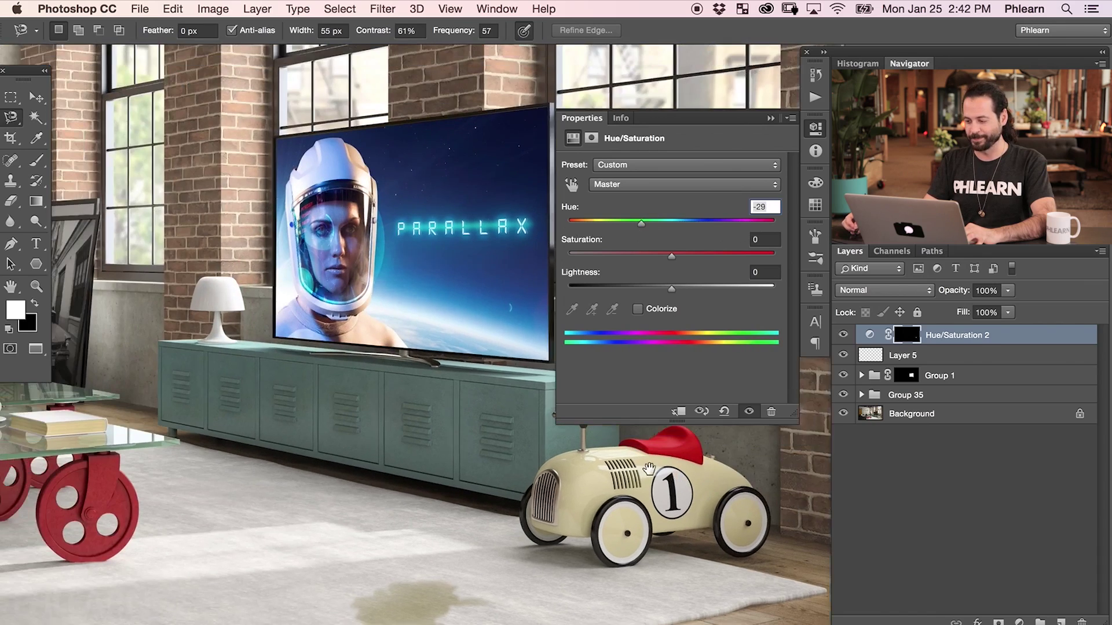